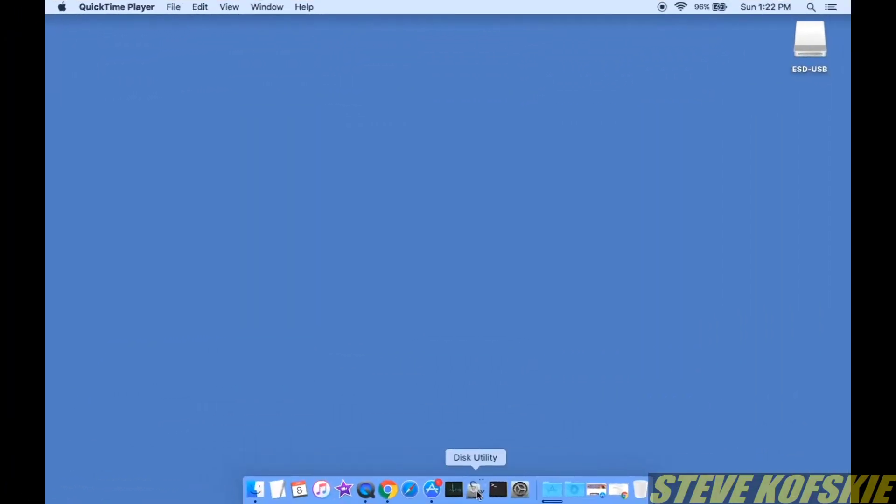
- In Disk Utility, erase the SanDisk Cruzer Media stick as 'USB' using GUID Partition Map
left_click(475, 489)
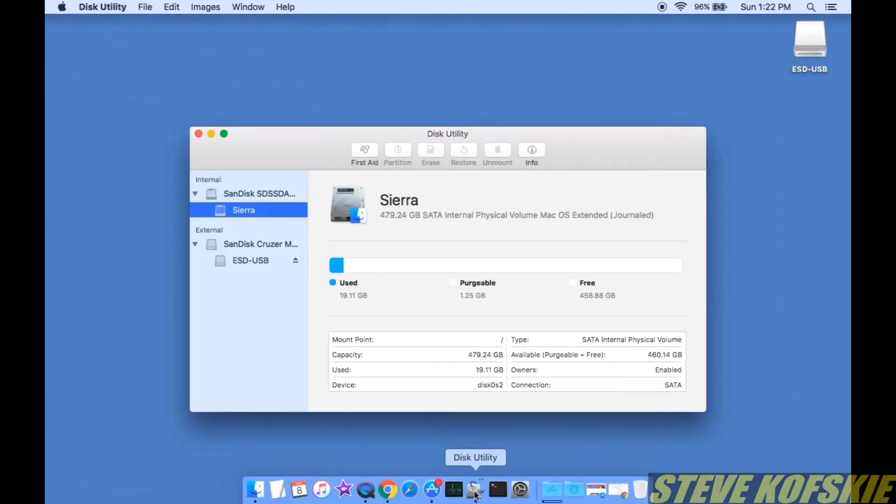
left_click(256, 245)
left_click(437, 153)
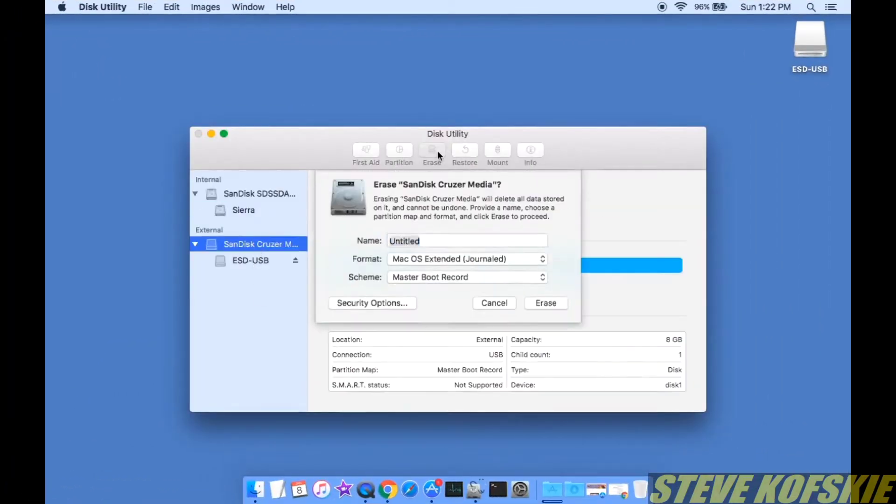
type("USB")
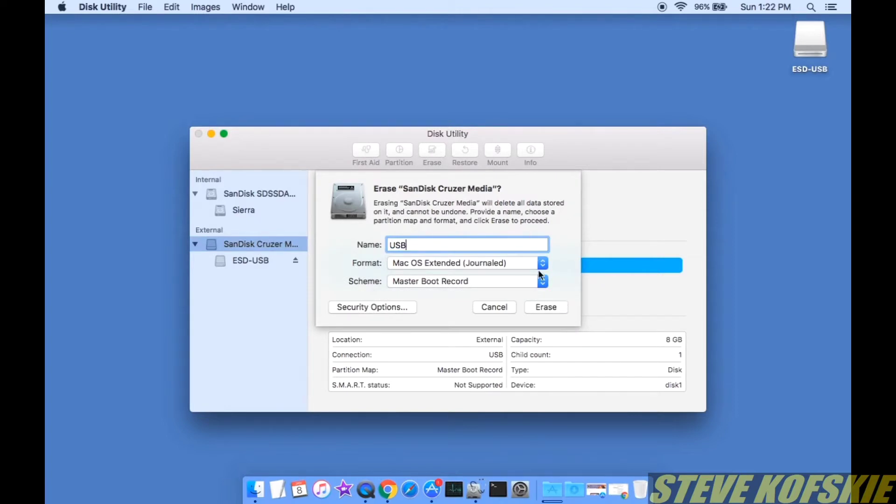
left_click(541, 281)
left_click(439, 271)
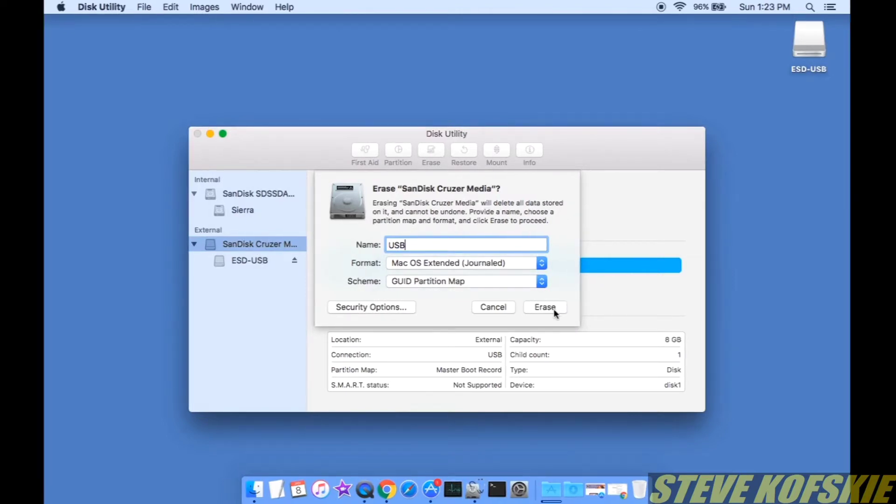
left_click(554, 310)
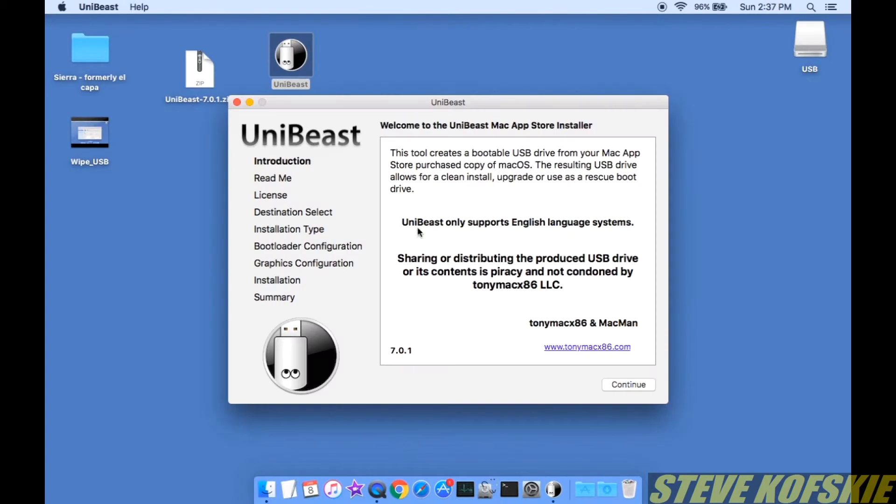
- Launch UniBeast, accept its license, and choose the USB drive as the destination
left_click(626, 385)
left_click(626, 384)
left_click(626, 384)
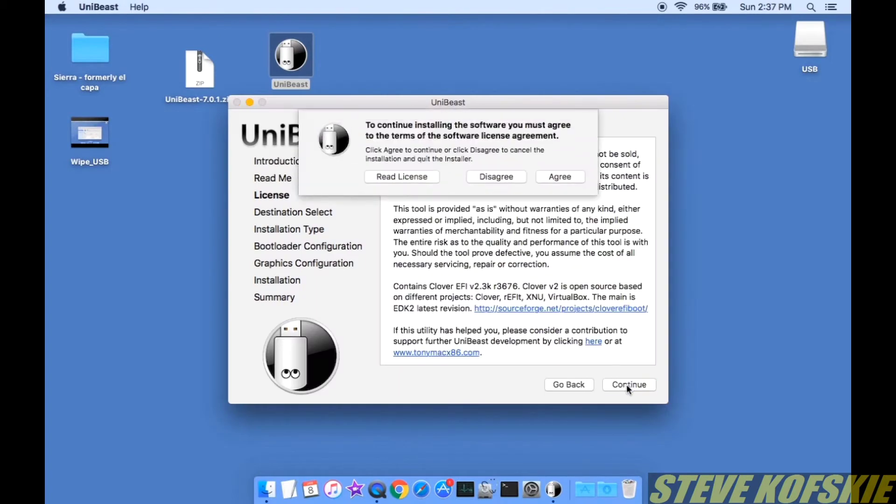
left_click(559, 179)
left_click(445, 181)
left_click(610, 387)
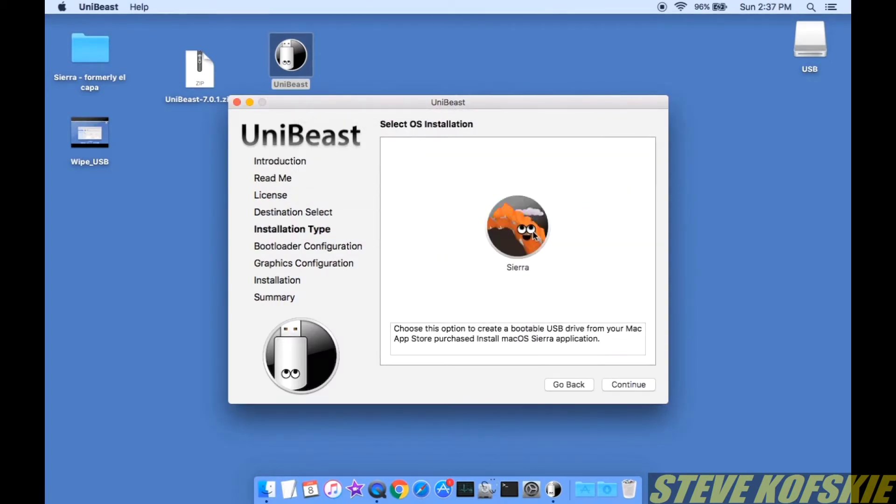
- Select Sierra with UEFI Boot Mode, skip graphics options, and build the bootable installer
left_click(635, 385)
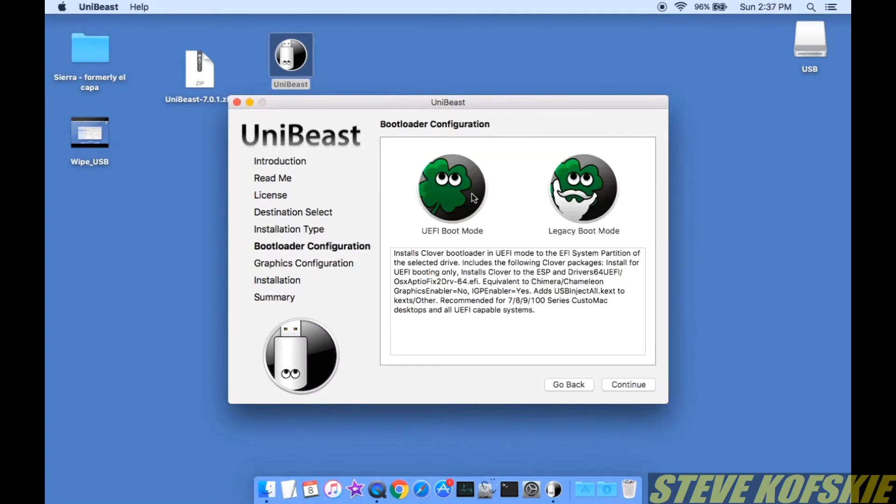
left_click(617, 385)
left_click(617, 385)
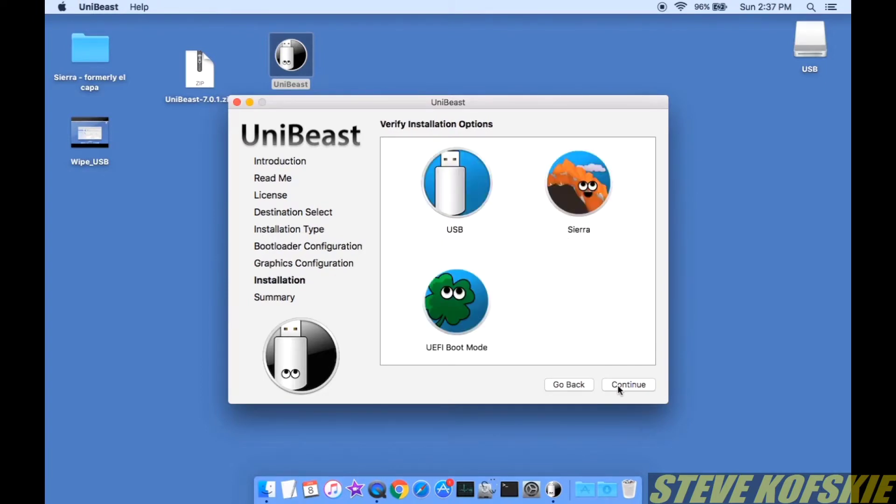
left_click(617, 384)
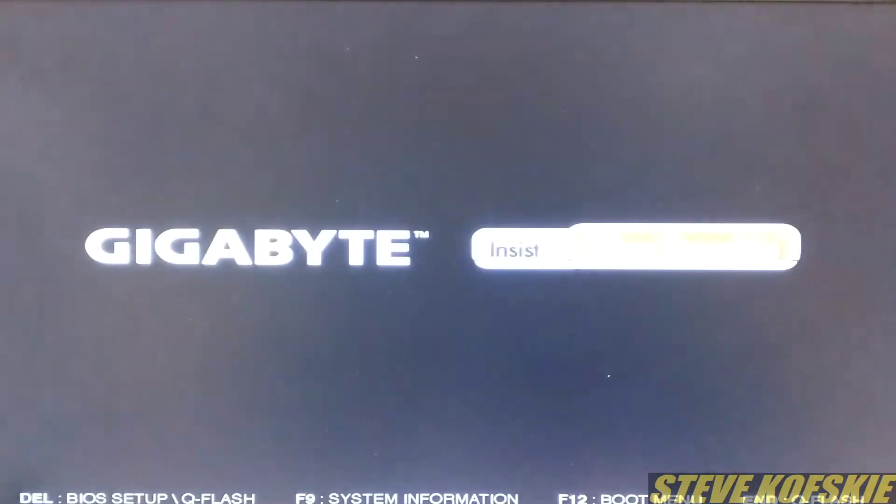
- Boot from the UEFI: SanDisk entry via the F12 menu and start the external Clover entry
key("F12")
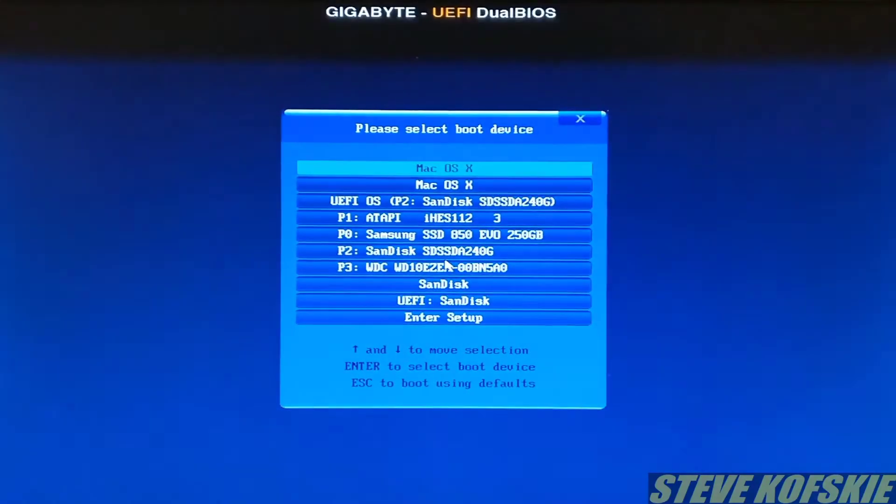
key("Down")
key("Down")
key("Down")
key("Down")
key("Down")
key("Down")
key("Down")
key("Down")
key("Return")
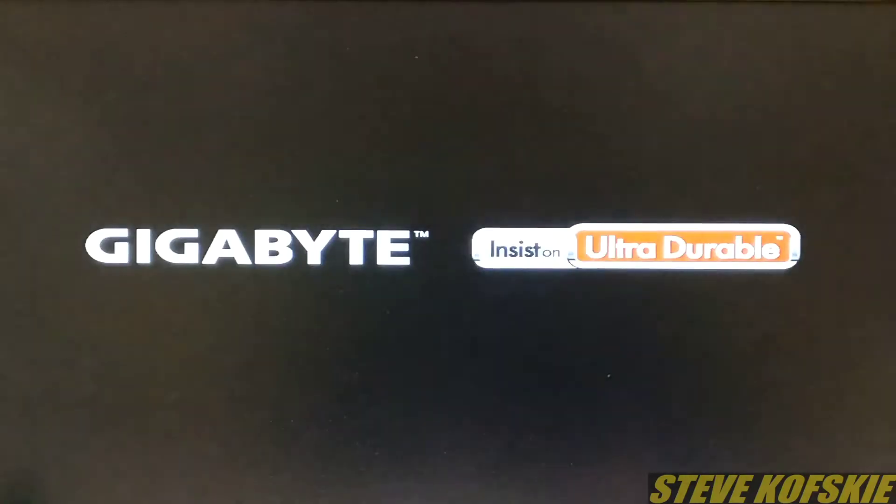
key("Right")
key("Right")
key("Right")
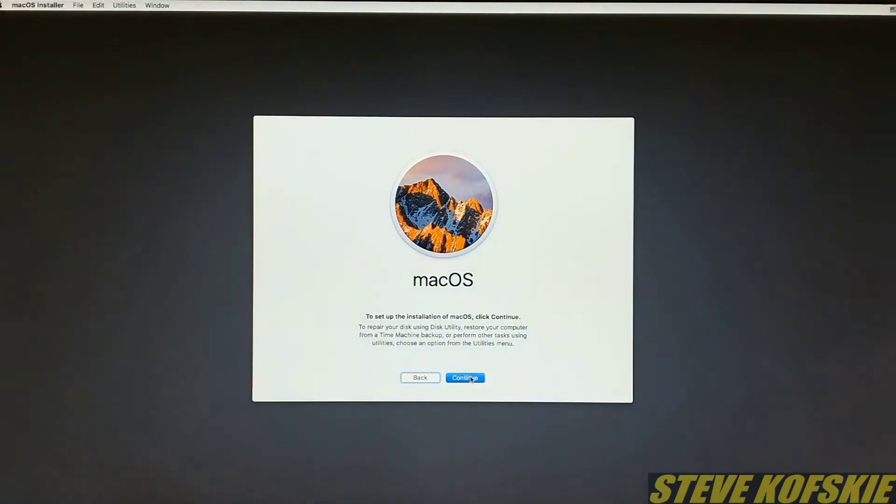
- Continue through the macOS installer introduction and agree to the software license
left_click(471, 379)
left_click(465, 378)
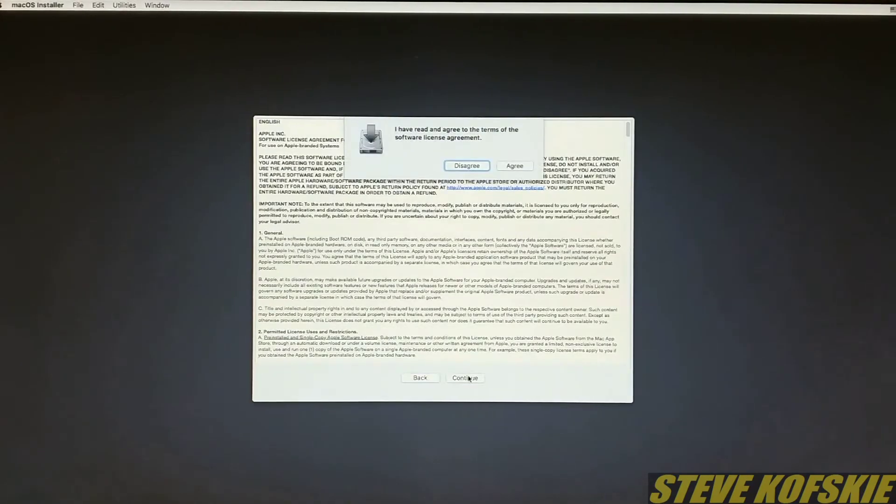
left_click(514, 167)
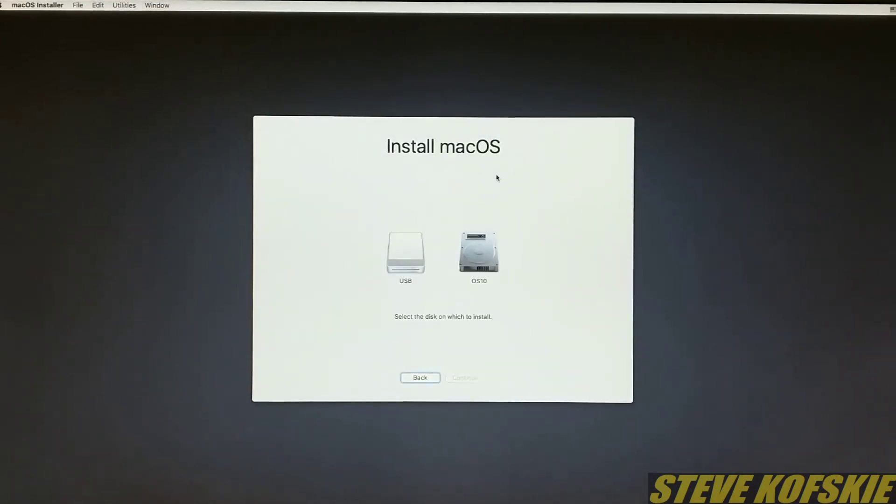
left_click(124, 5)
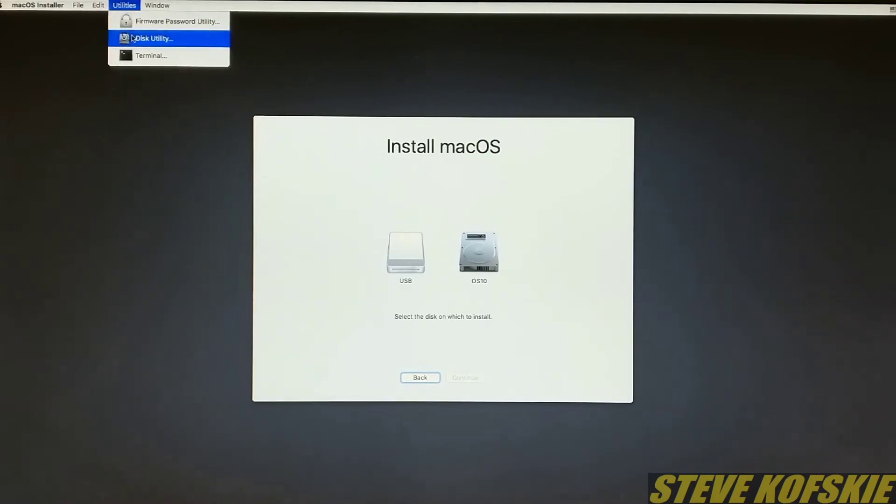
- Erase the internal SanDisk SDSSDA240G SSD into a GUID volume named Sierra
left_click(132, 38)
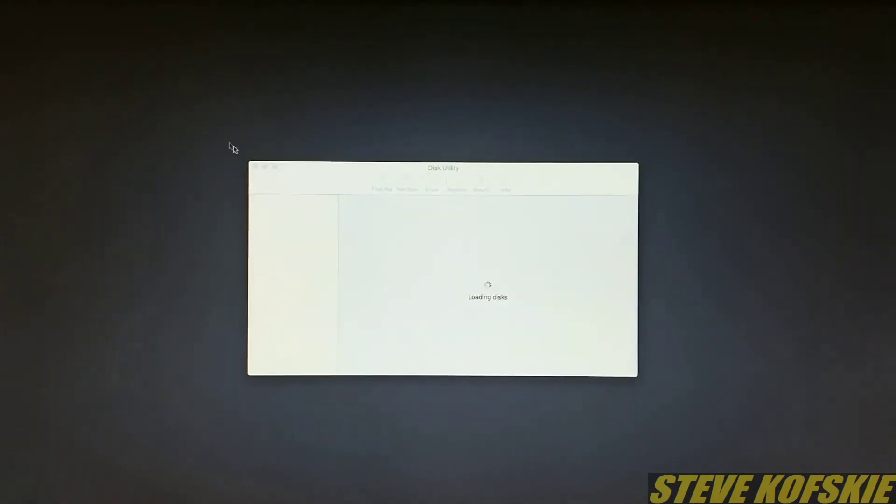
left_click(301, 212)
left_click(431, 182)
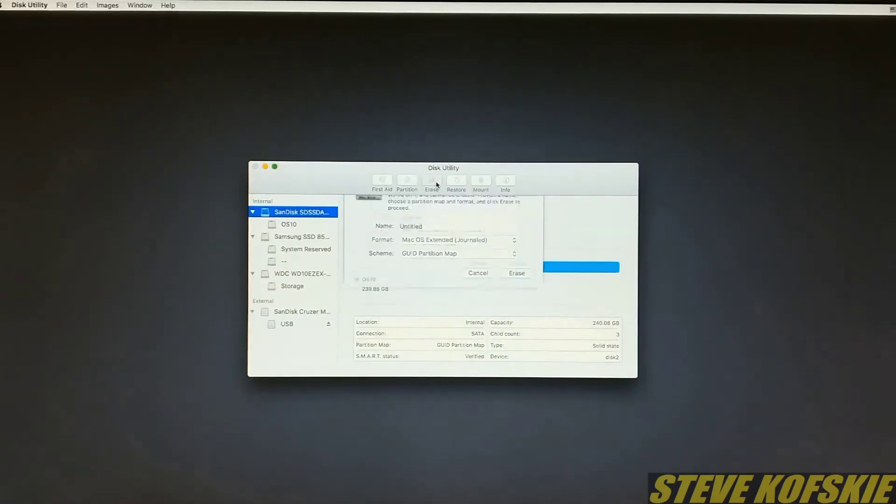
type("Sierra")
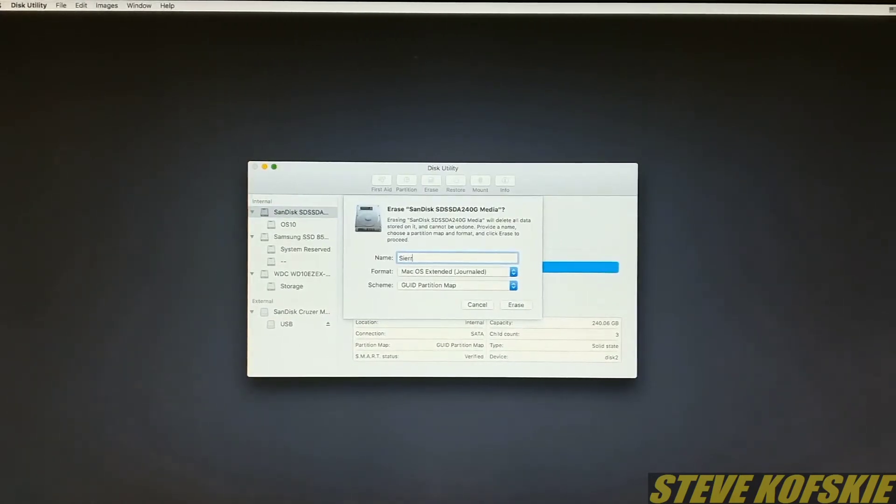
left_click(526, 305)
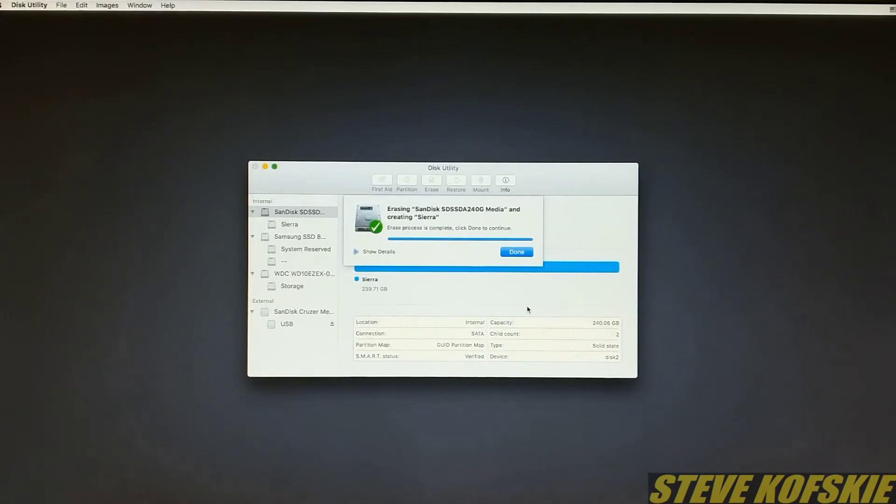
left_click(517, 252)
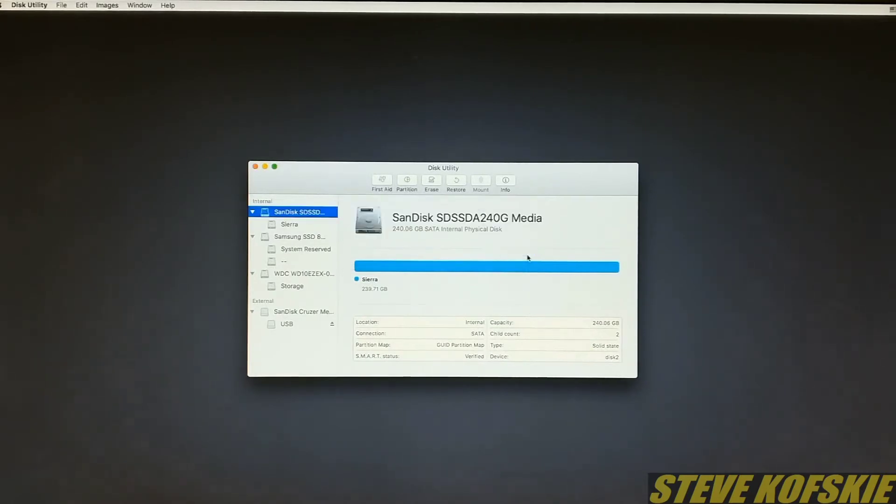
- Close Disk Utility and start installing macOS onto the Sierra disk
left_click(255, 168)
left_click(478, 261)
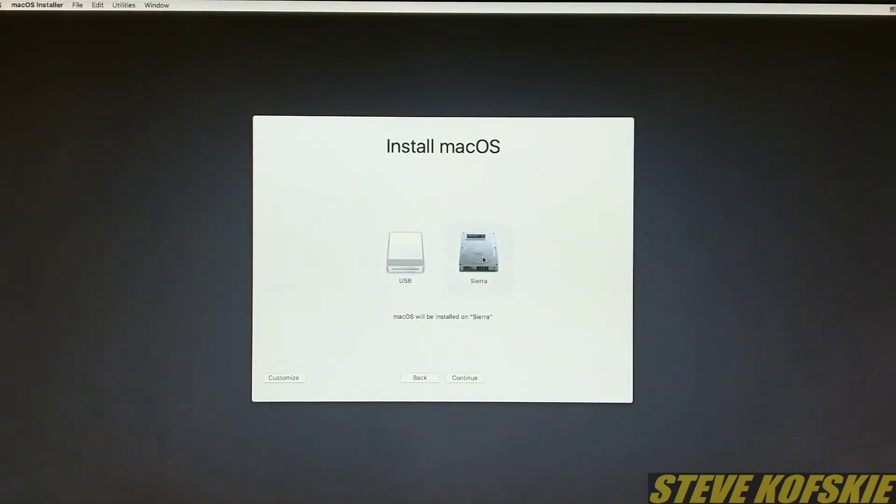
left_click(469, 378)
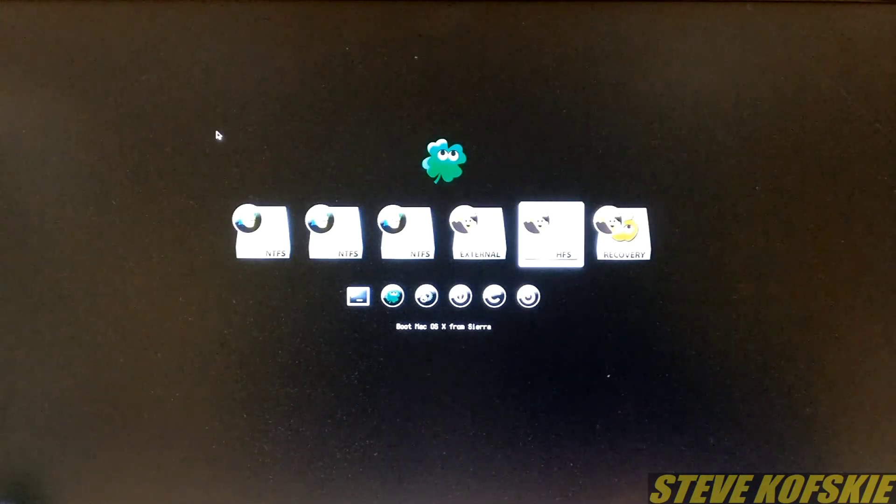
- Boot the HFS Sierra entry, complete Setup Assistant, and quit Keyboard Setup Assistant
key("Return")
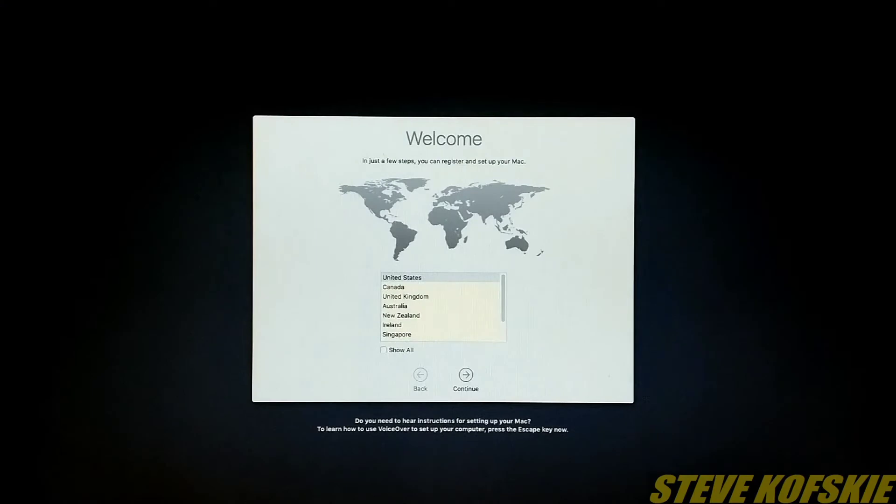
left_click(465, 375)
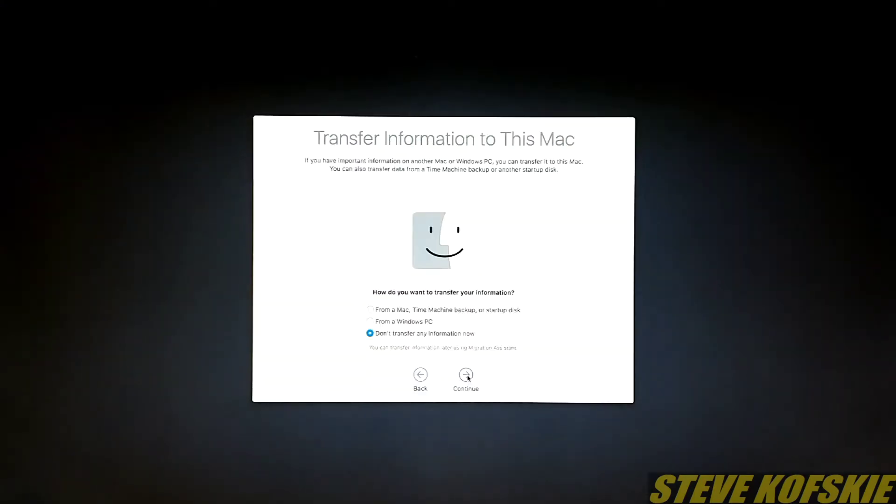
left_click(465, 375)
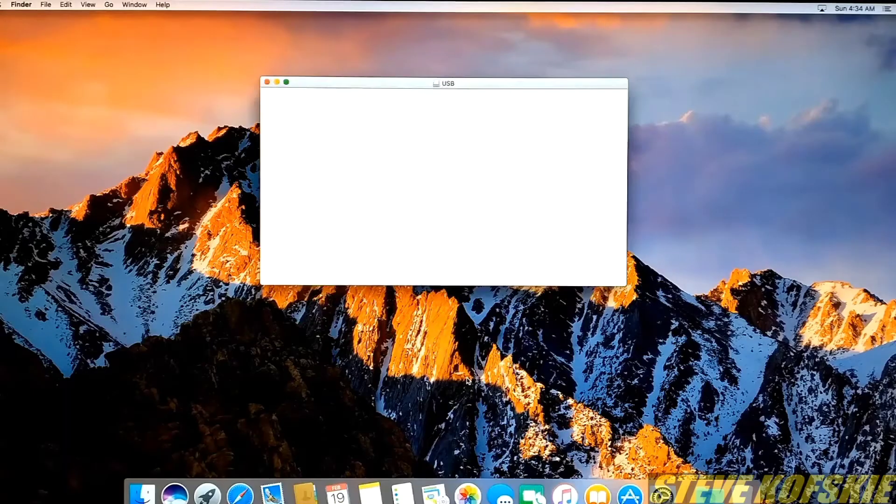
key("super+q")
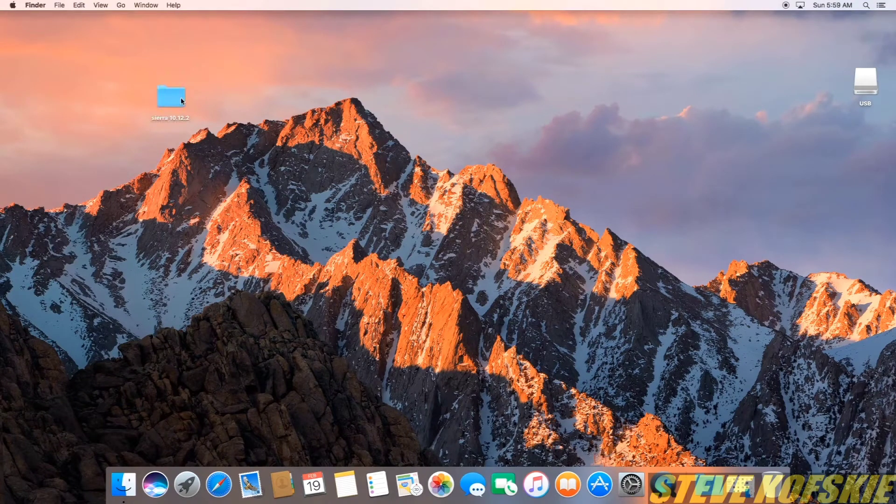
- Unzip Clover_v2.4k_r4012 in the sierra 10.12.2 folder and try running its installer package
double_click(181, 97)
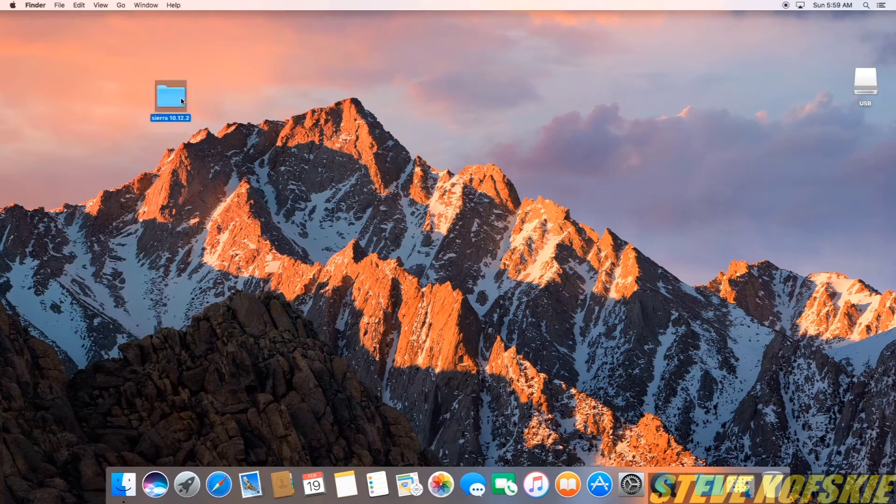
double_click(446, 200)
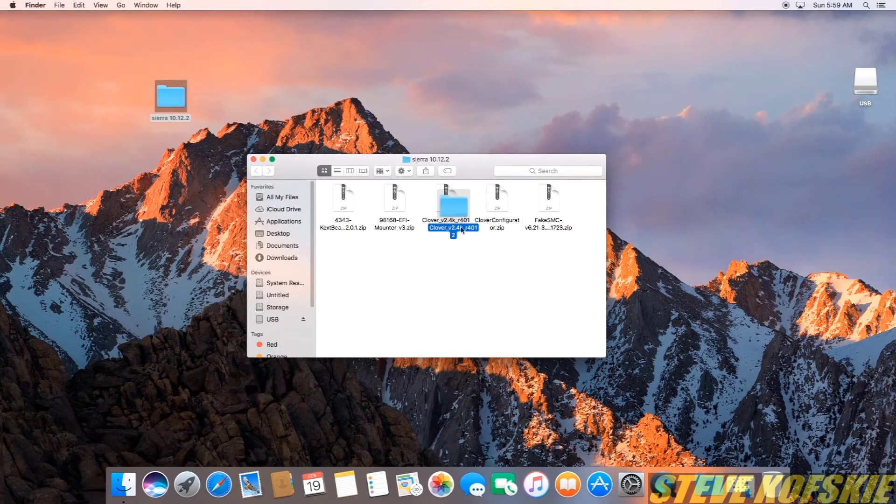
left_click_drag(453, 231, 354, 265)
double_click(355, 265)
double_click(355, 205)
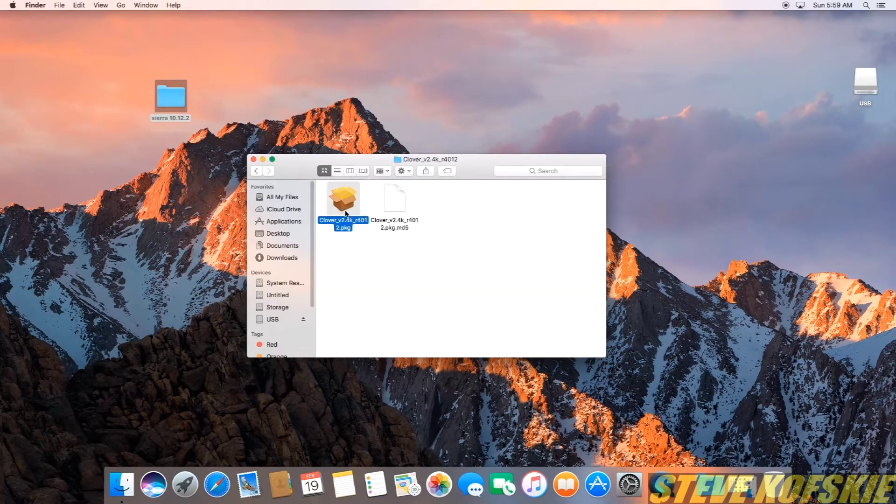
left_click(515, 181)
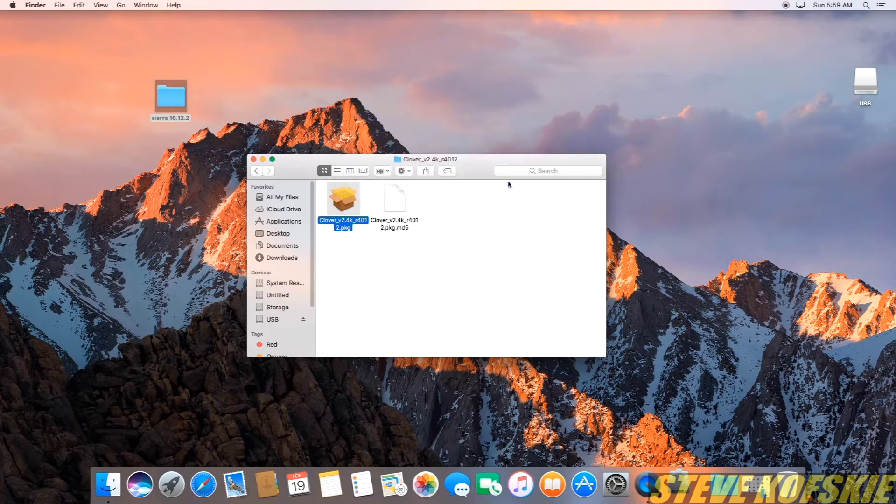
left_click(631, 484)
- Allow the blocked Clover package via Security & Privacy's Open Anyway and confirm opening it
left_click(506, 114)
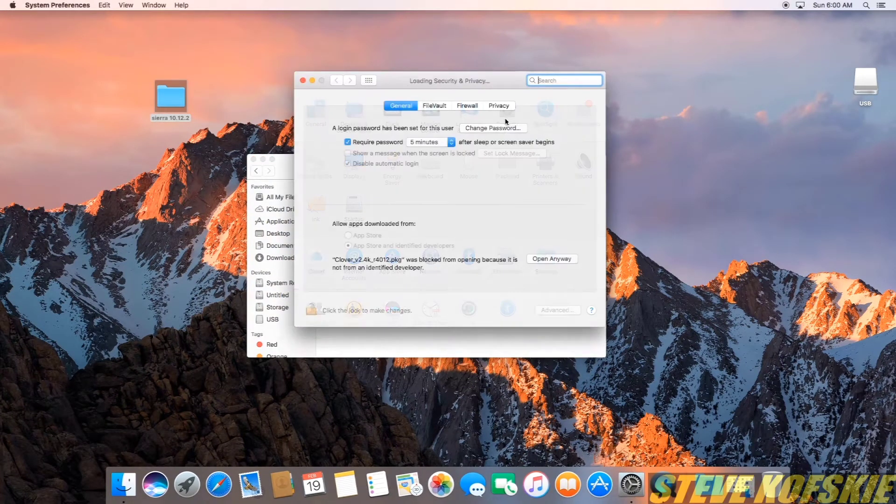
left_click(539, 259)
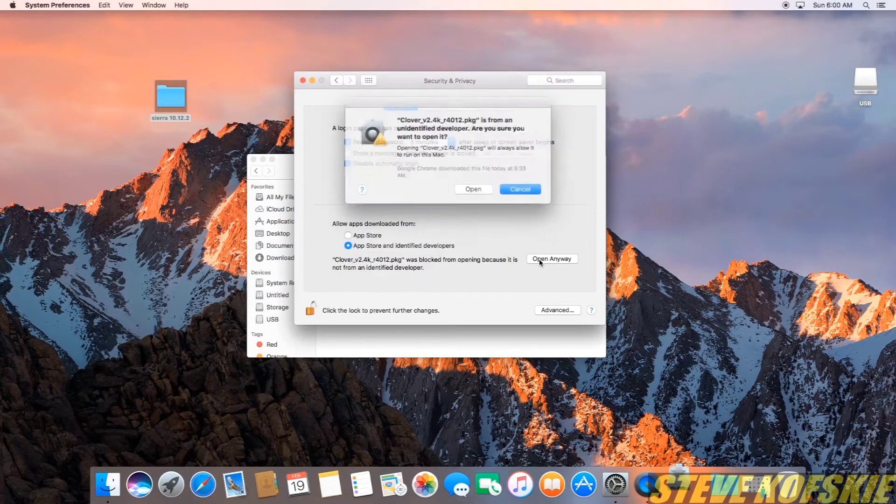
left_click(473, 189)
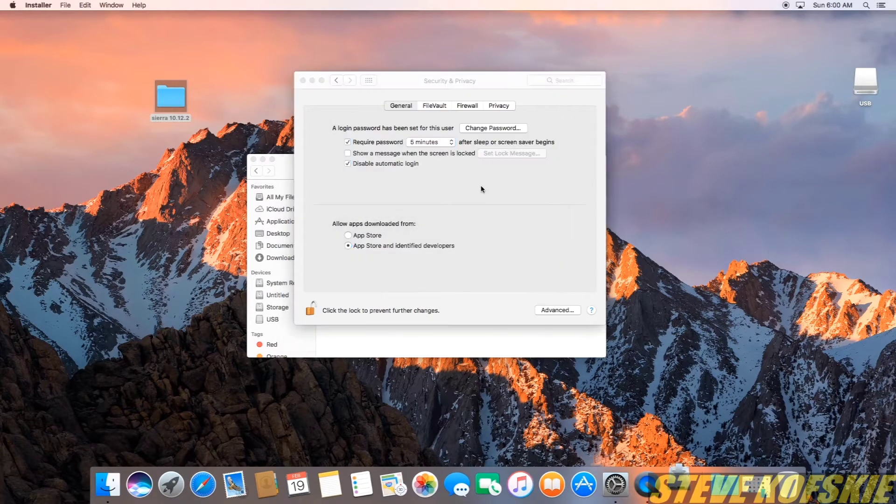
- Install Clover v2.4k r4012 with customized components, then close the finished installer
left_click(559, 308)
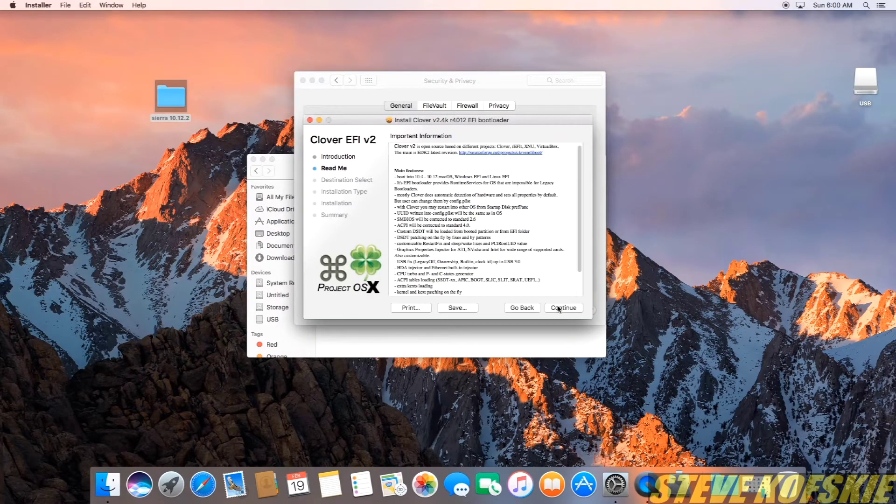
left_click(559, 308)
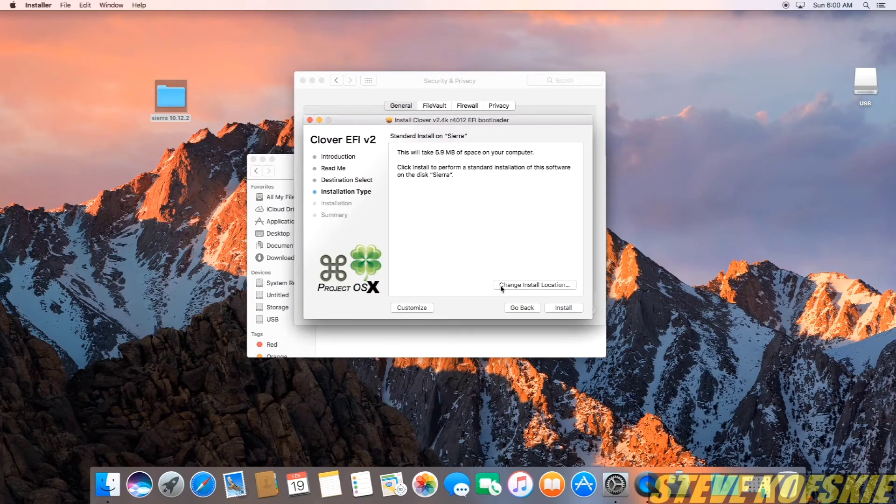
left_click(421, 307)
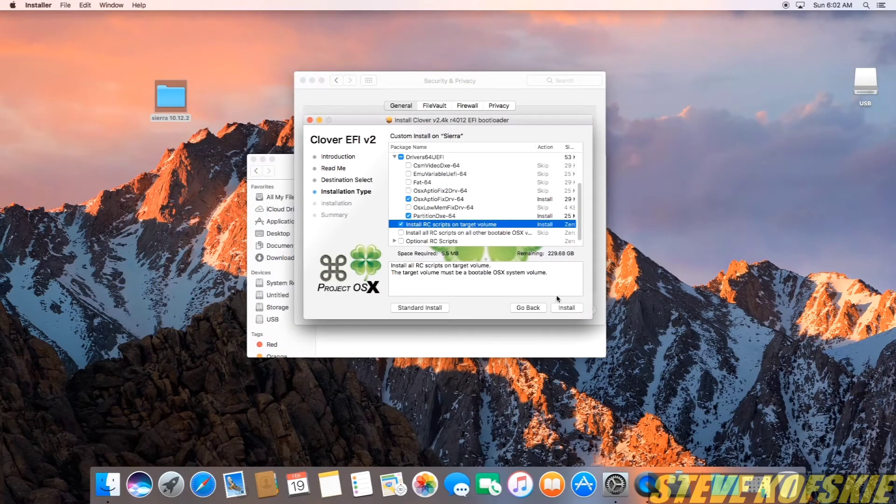
left_click(575, 308)
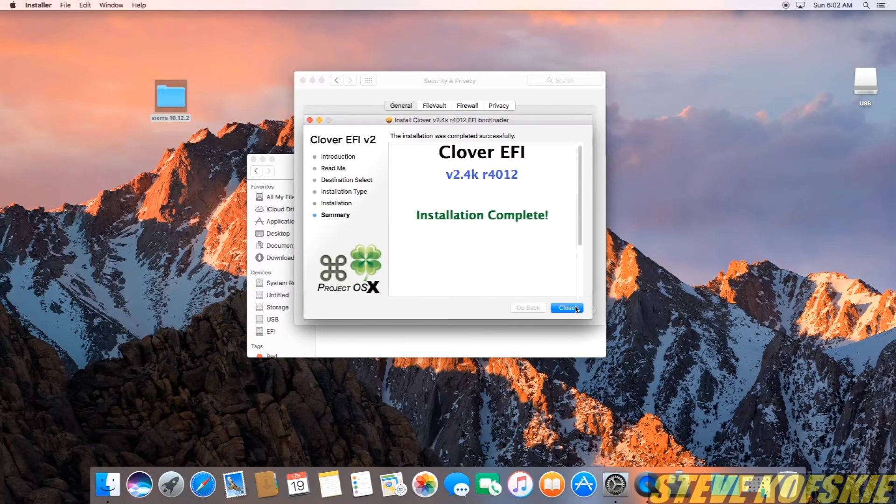
left_click(577, 309)
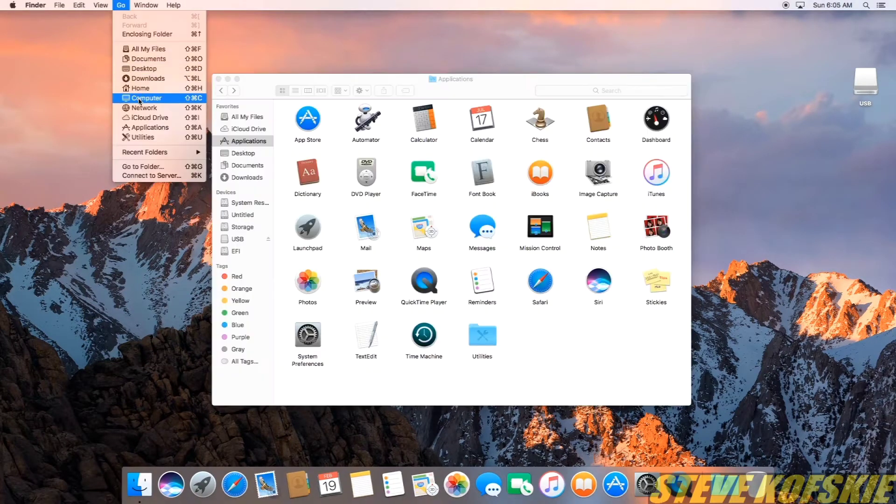
- Copy config.plist from EFI/EFI/CLOVER into the sierra 10.12.2 folder
left_click(139, 101)
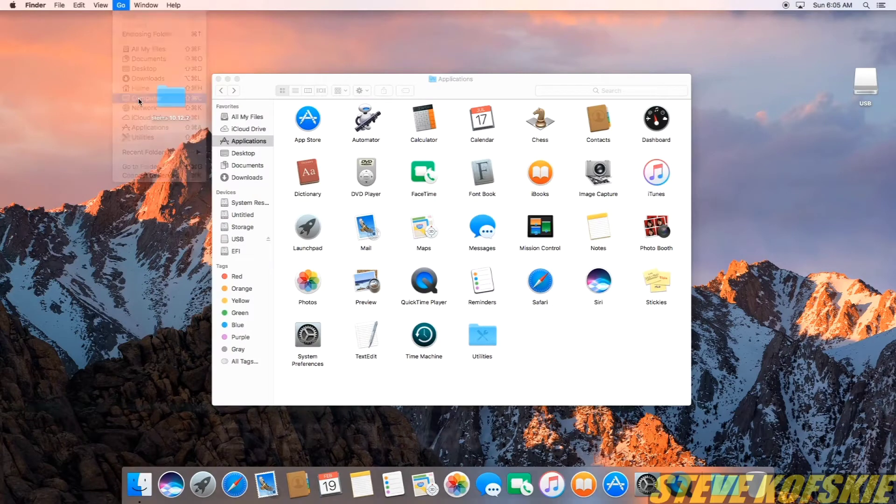
left_click(303, 125)
double_click(304, 125)
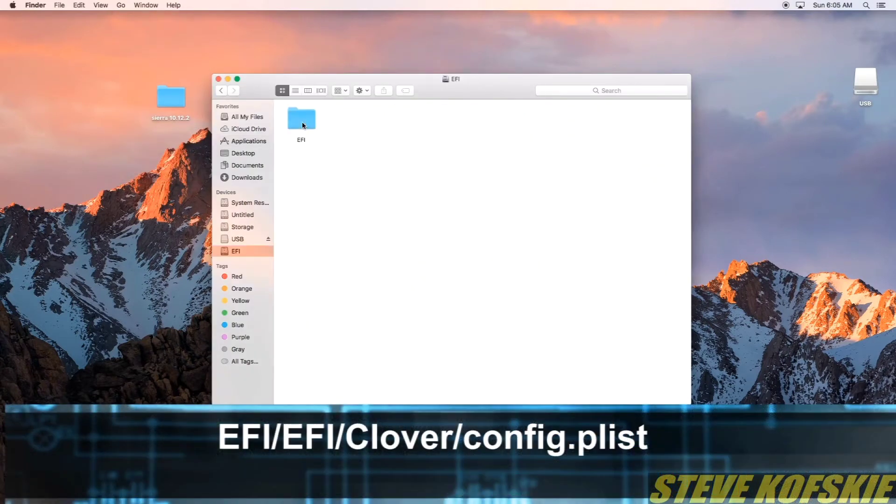
double_click(302, 122)
double_click(402, 125)
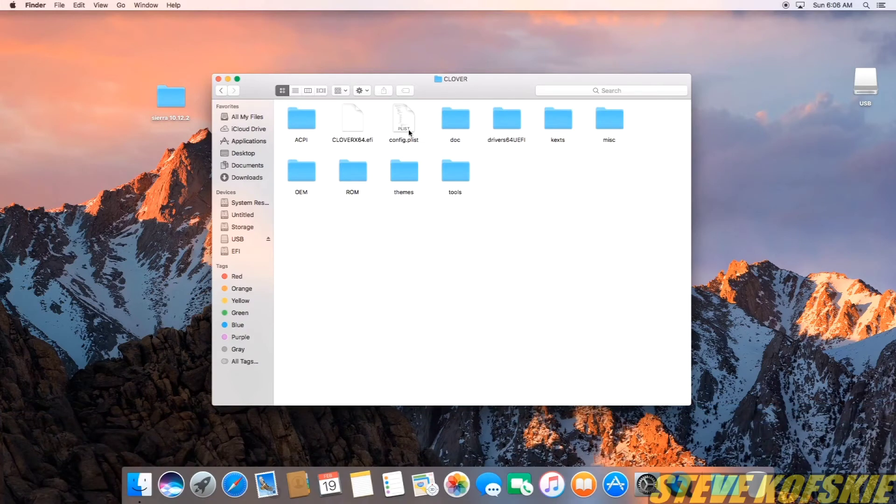
right_click(408, 130)
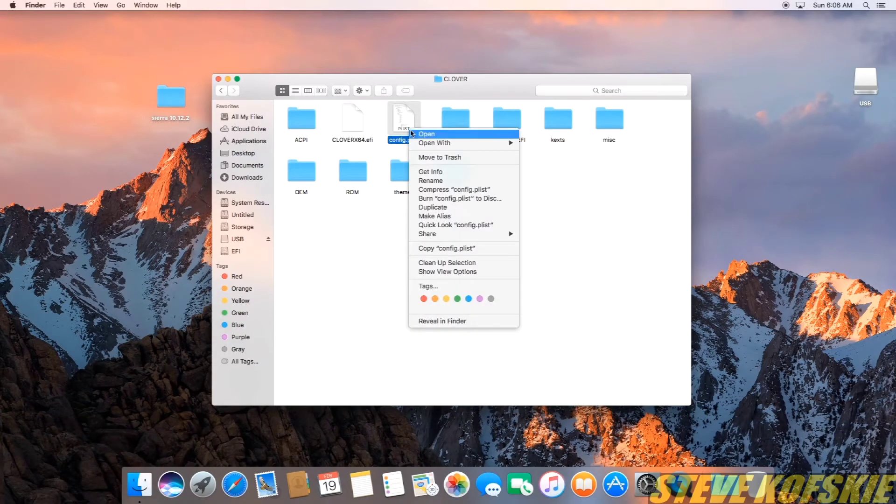
left_click(449, 248)
right_click(440, 292)
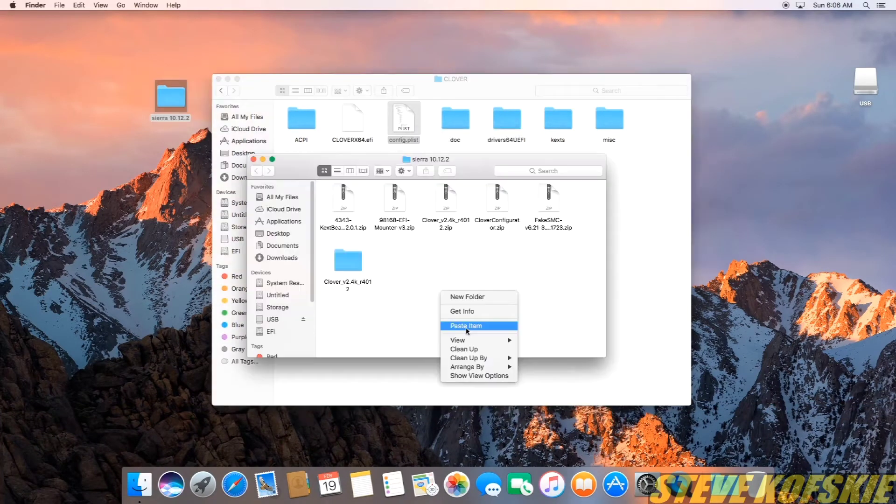
left_click(462, 326)
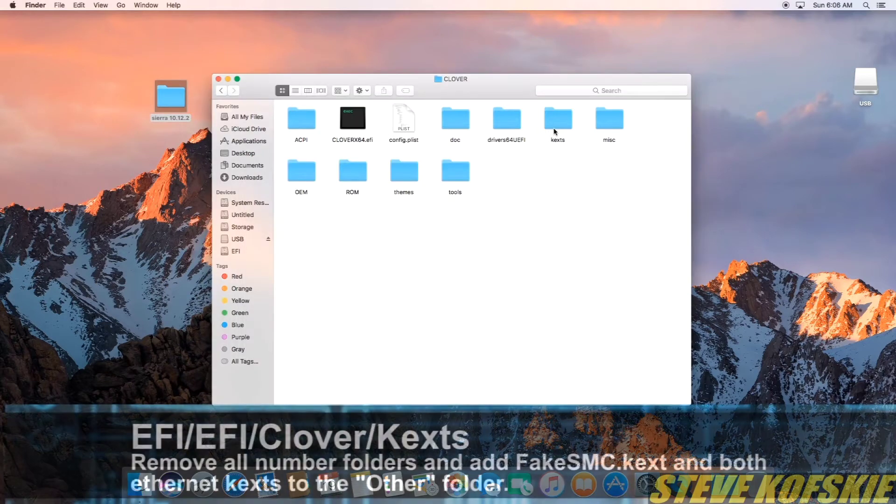
- Delete the numbered 10.6–10.12 folders inside Clover's kexts folder
double_click(554, 132)
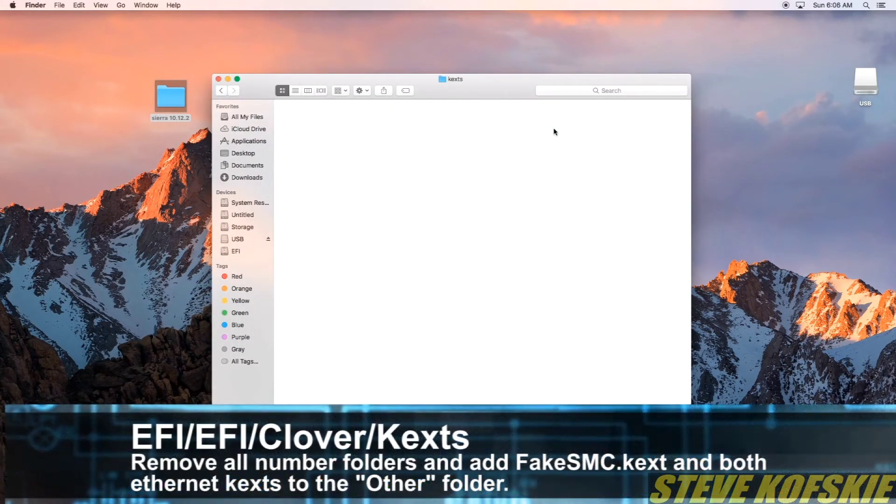
left_click_drag(646, 122, 307, 112)
right_click(307, 112)
left_click(348, 156)
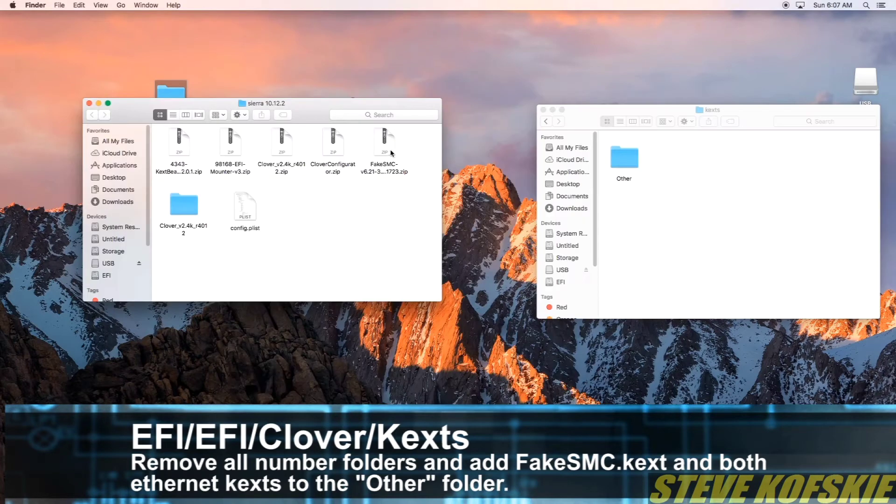
- Extract FakeSMC.kext, paste it into kexts/Other, and select both ethernet kexts
double_click(384, 144)
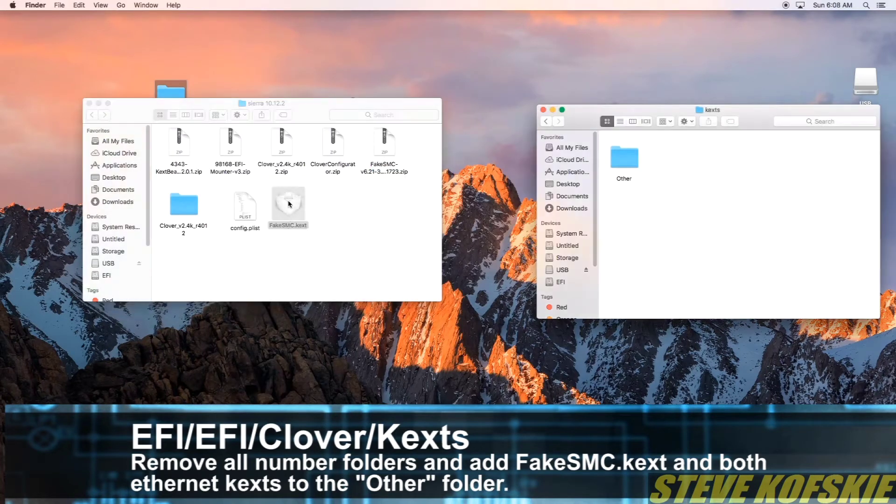
right_click(290, 204)
left_click(329, 329)
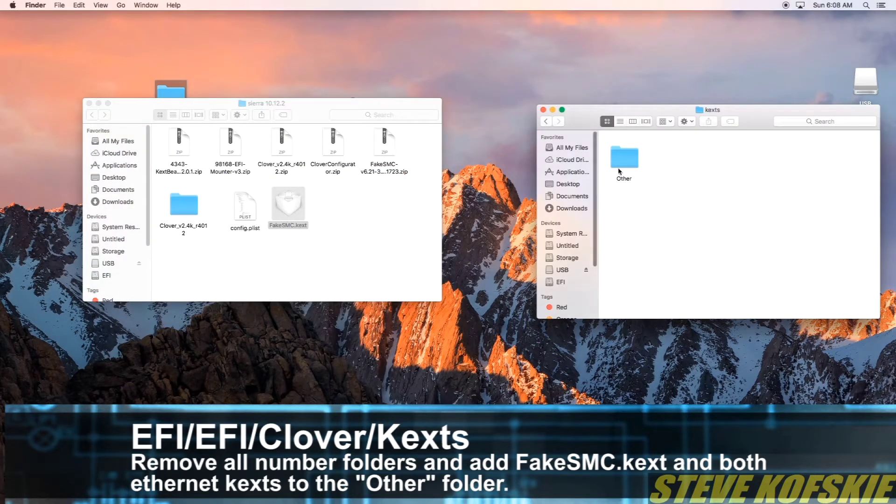
double_click(631, 164)
right_click(632, 169)
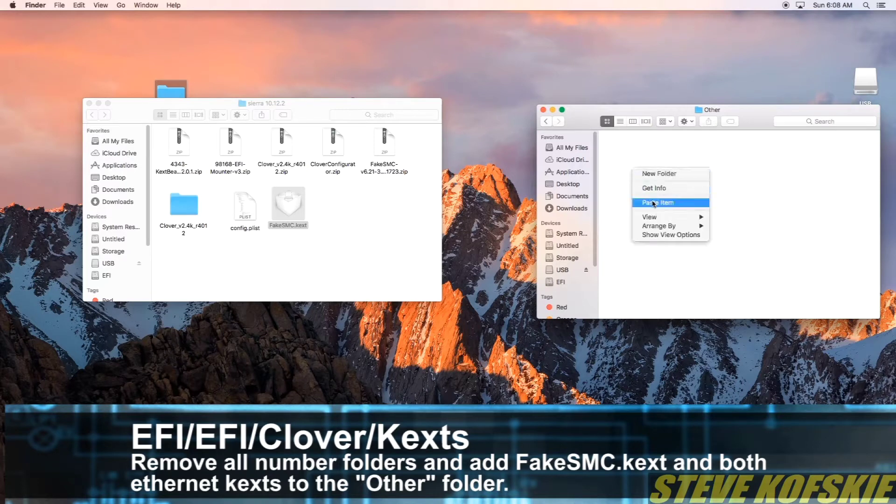
left_click(654, 202)
left_click_drag(391, 288, 635, 163)
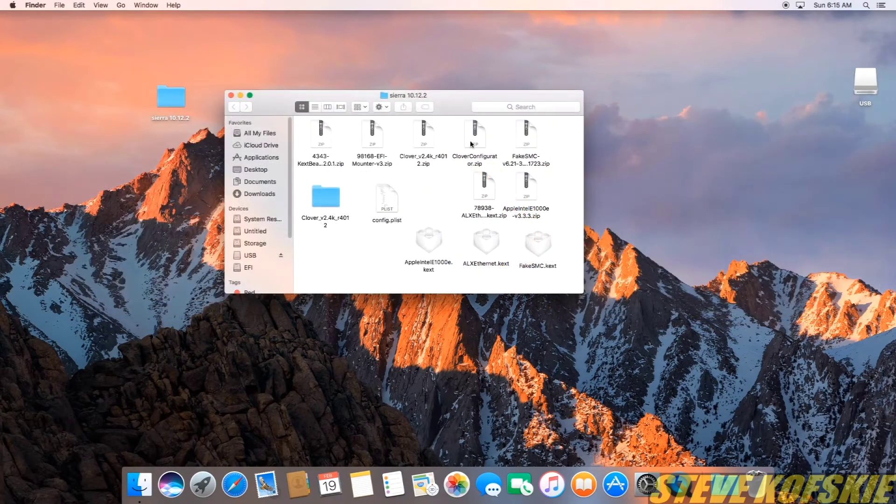
- Unzip CloverConfigurator.zip and move Clover Configurator into Applications
left_click(471, 144)
double_click(471, 144)
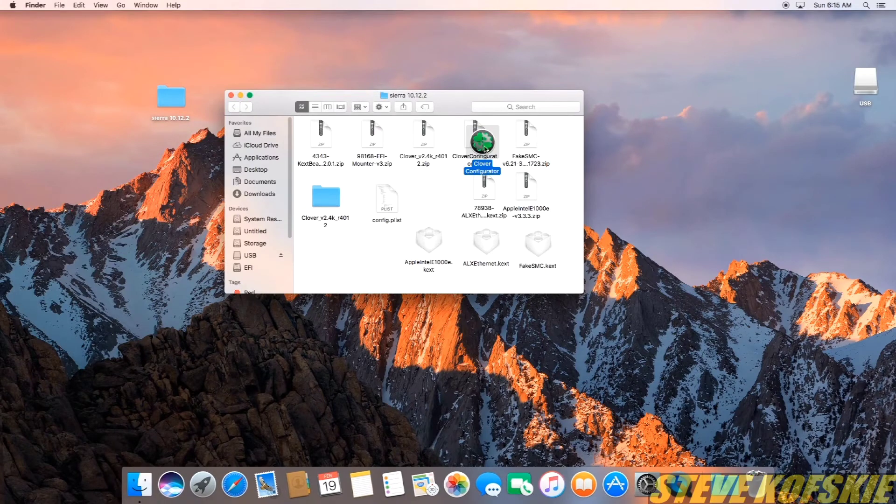
left_click_drag(472, 145, 323, 247)
left_click_drag(323, 247, 269, 158)
left_click(269, 158)
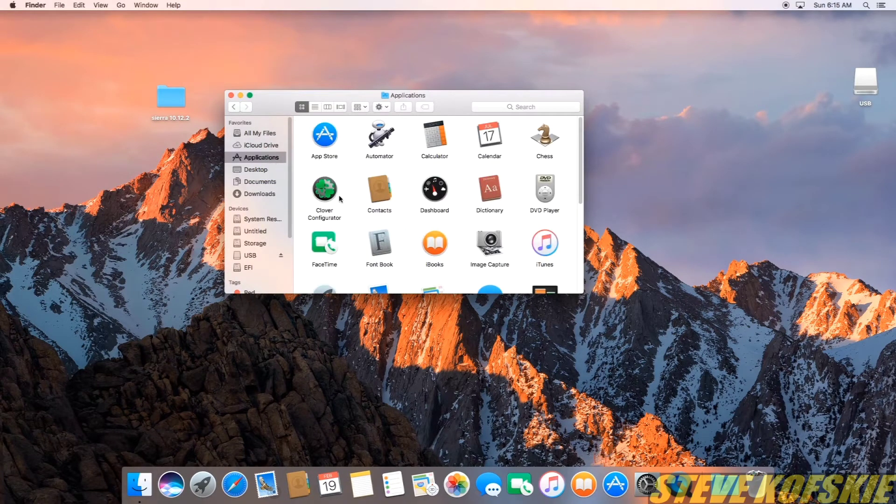
- Launch Clover Configurator and allow it through Security & Privacy with Open Anyway
double_click(325, 190)
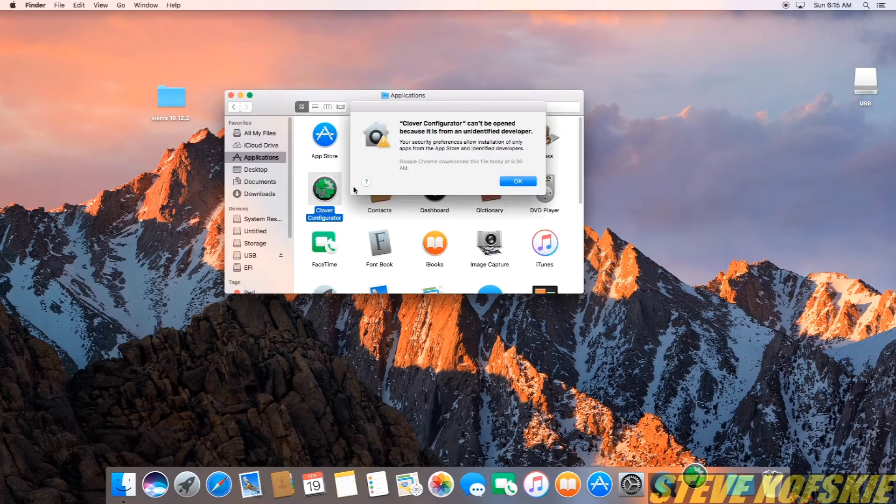
left_click(648, 483)
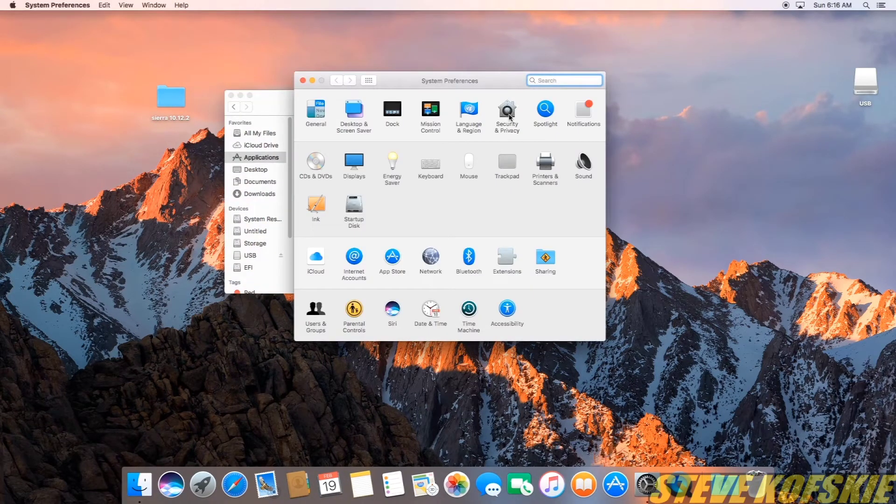
left_click(508, 114)
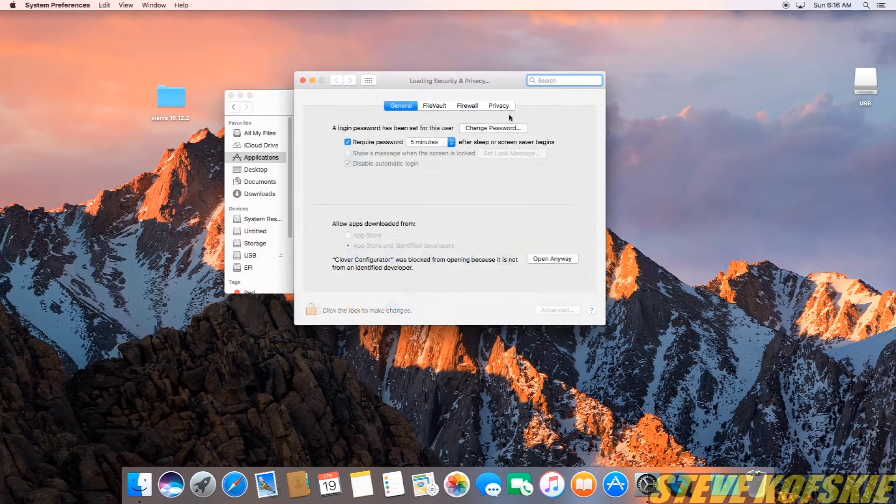
left_click(552, 259)
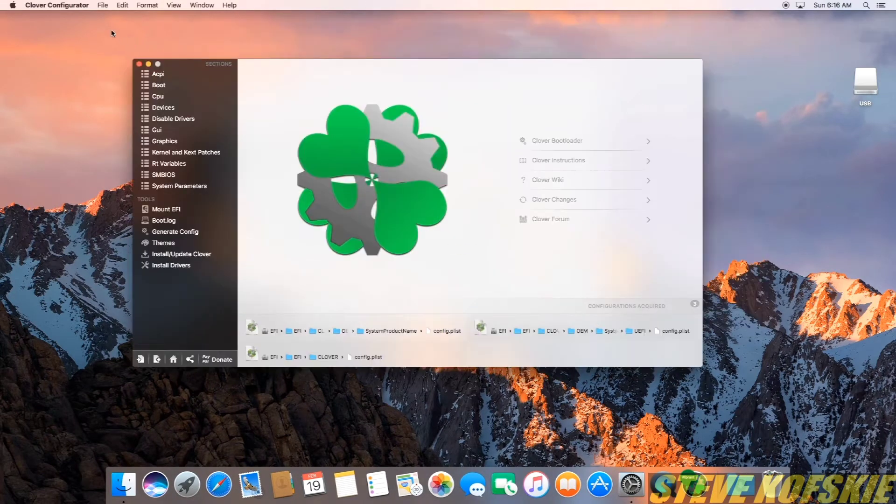
- Open config.plist from the sierra 10.12.2 folder in Clover Configurator
left_click(103, 5)
left_click(107, 27)
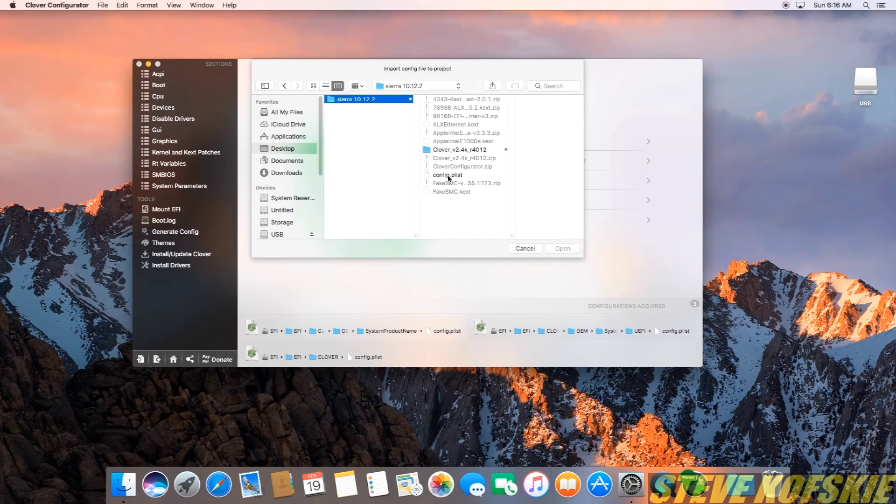
left_click(449, 178)
key("Return")
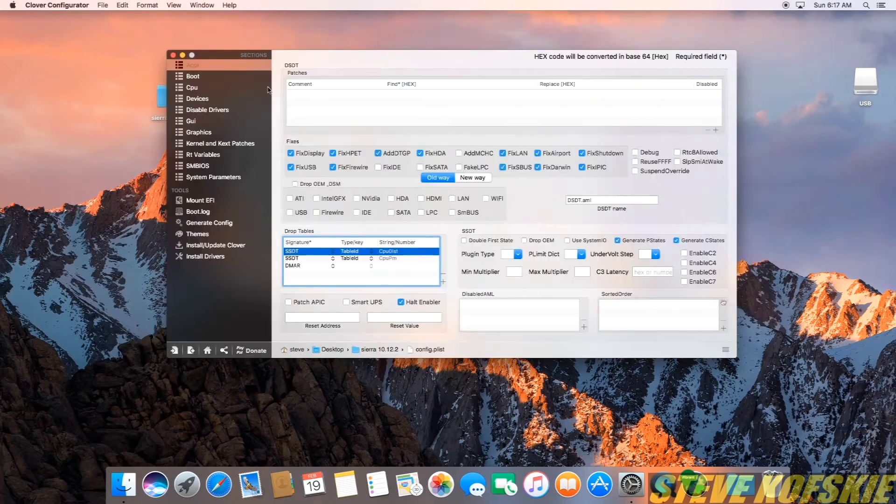
- Set the Boot section's Default Boot Volume to Sierra
left_click(225, 77)
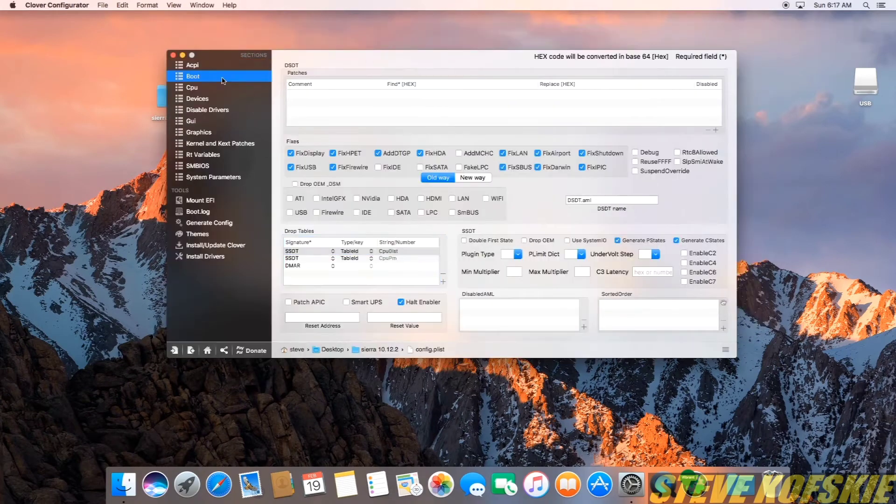
double_click(586, 78)
type("Sierr")
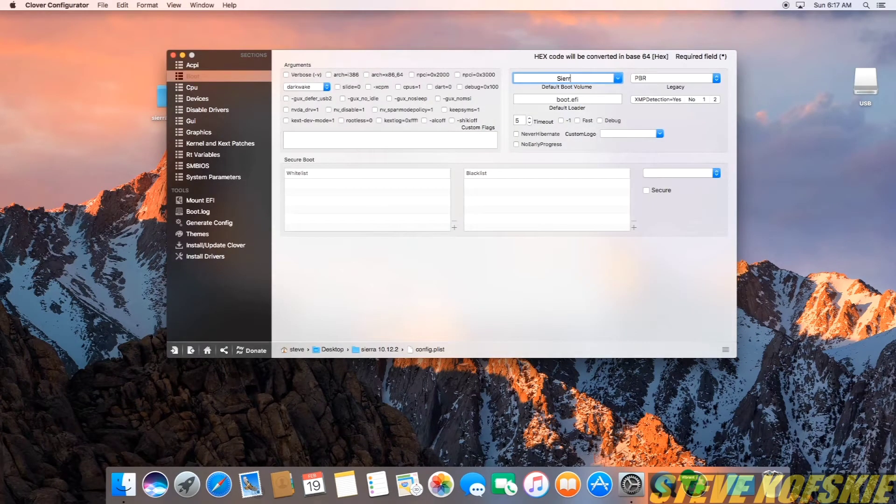
type("a")
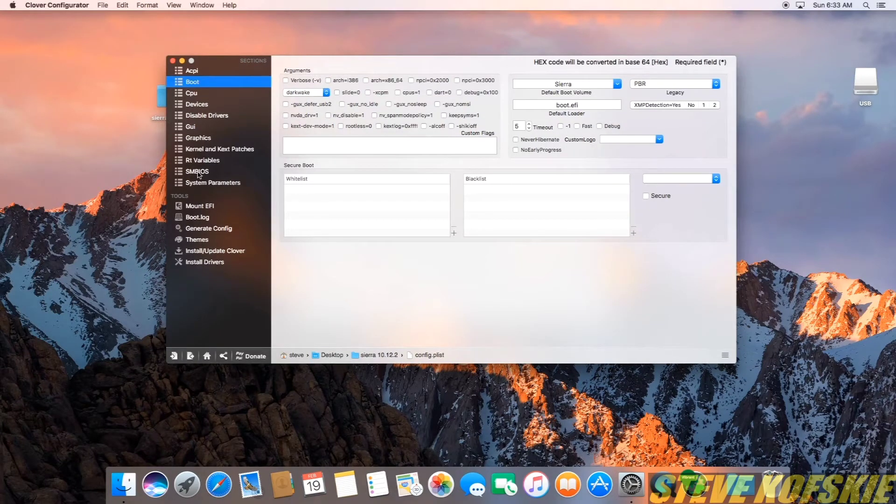
- Pick the iMac (14,2) Haswell model as the SMBIOS profile
left_click(197, 172)
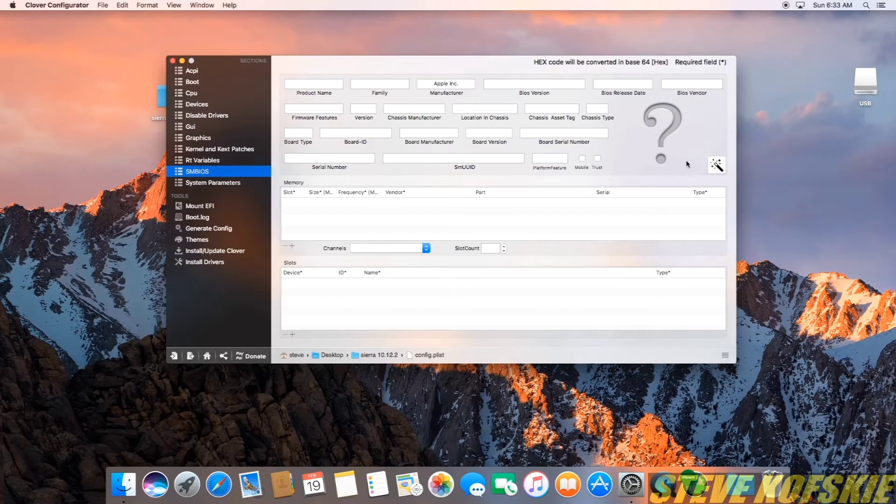
left_click(717, 166)
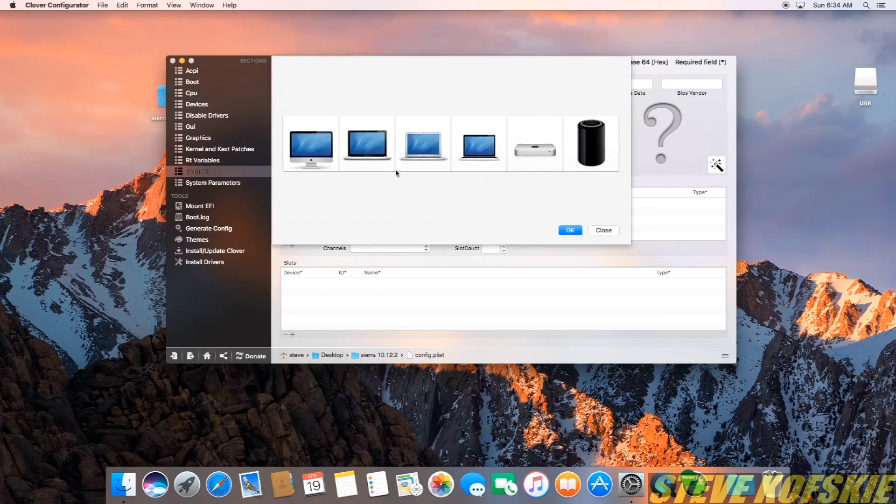
left_click(314, 156)
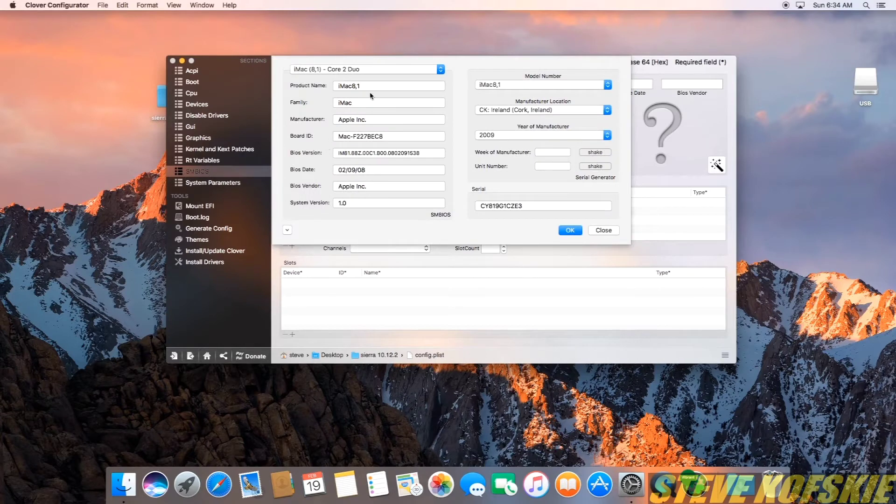
left_click(441, 70)
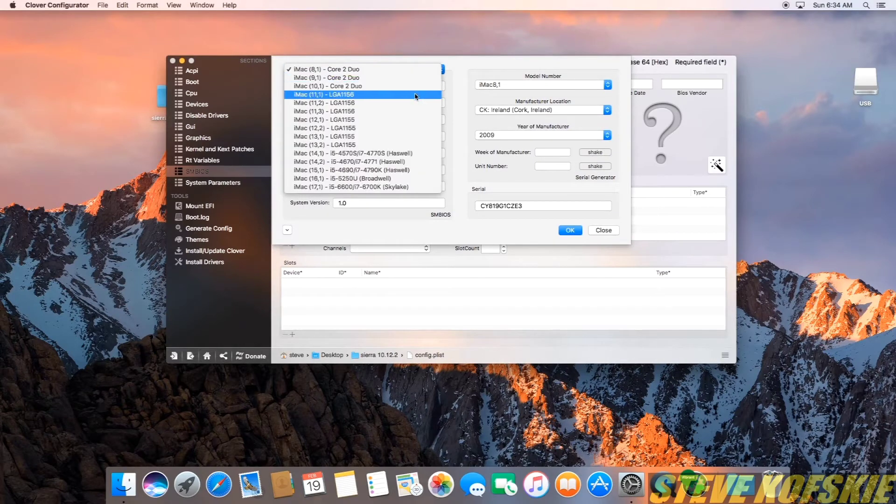
left_click(381, 162)
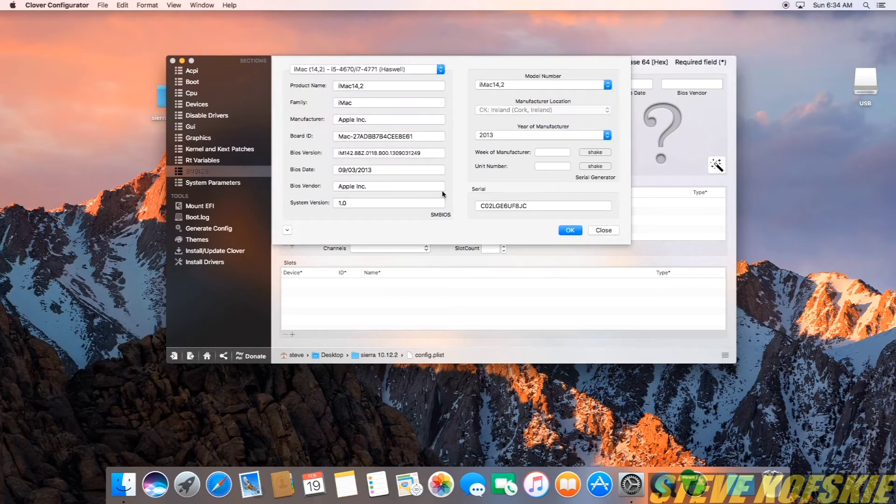
- Generate a fresh serial number, apply the iMac14,2 values, and copy the serial
left_click(601, 154)
left_click(599, 167)
left_click(570, 231)
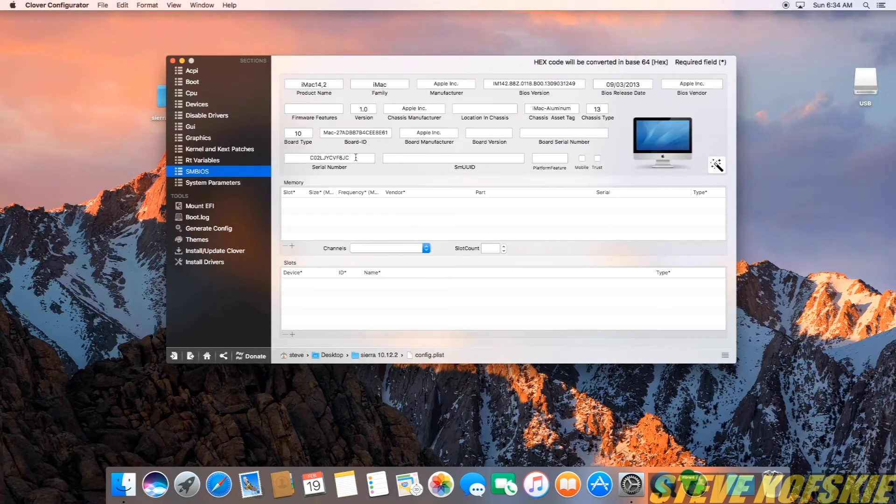
left_click_drag(355, 158, 303, 155)
key("super+c")
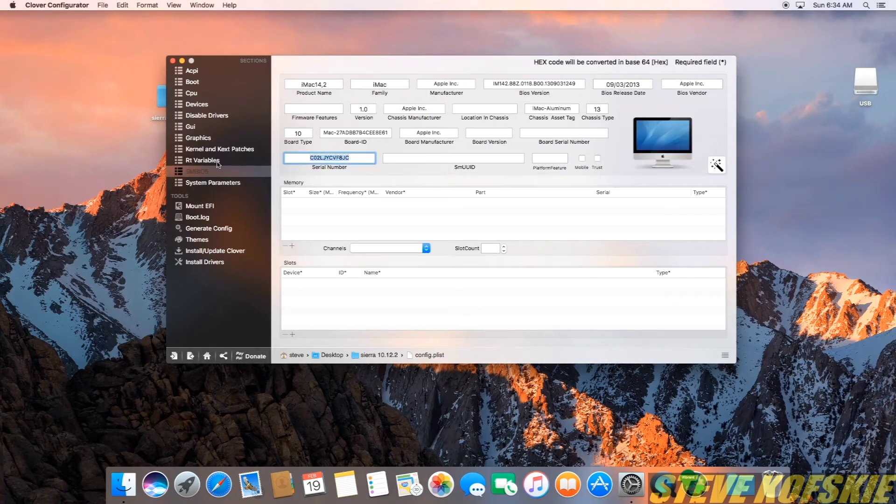
left_click(217, 162)
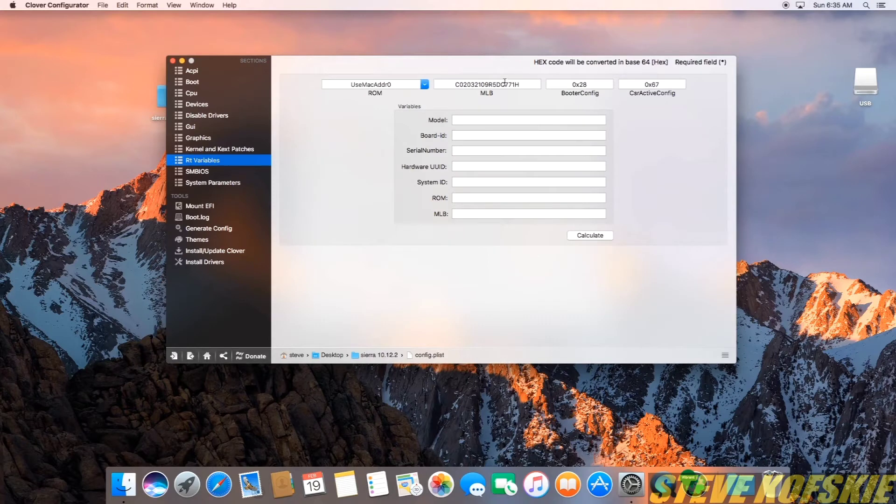
- Set MLB to the pasted serial number followed by 58963
double_click(504, 82)
key("super+v")
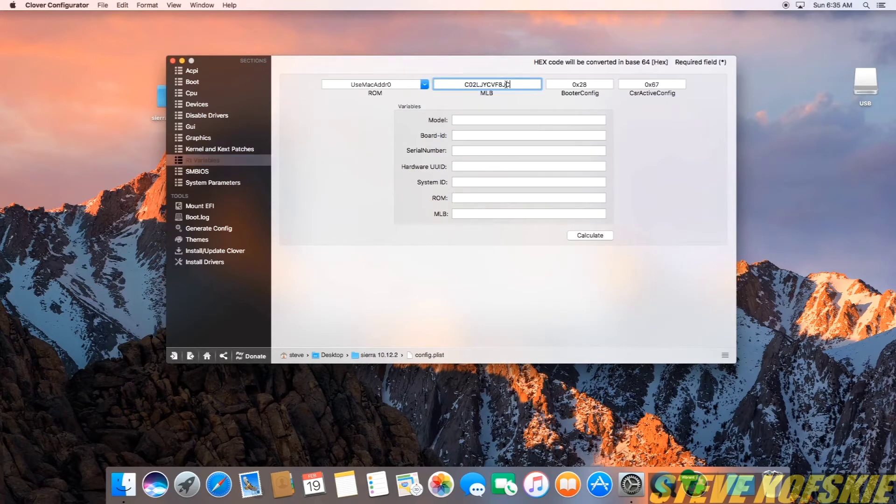
type("58963")
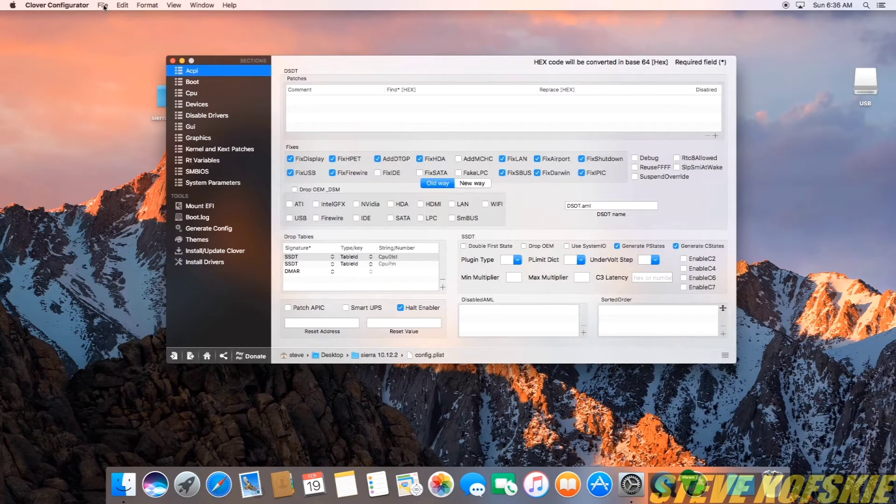
- Save config.plist and close Clover Configurator
left_click(102, 5)
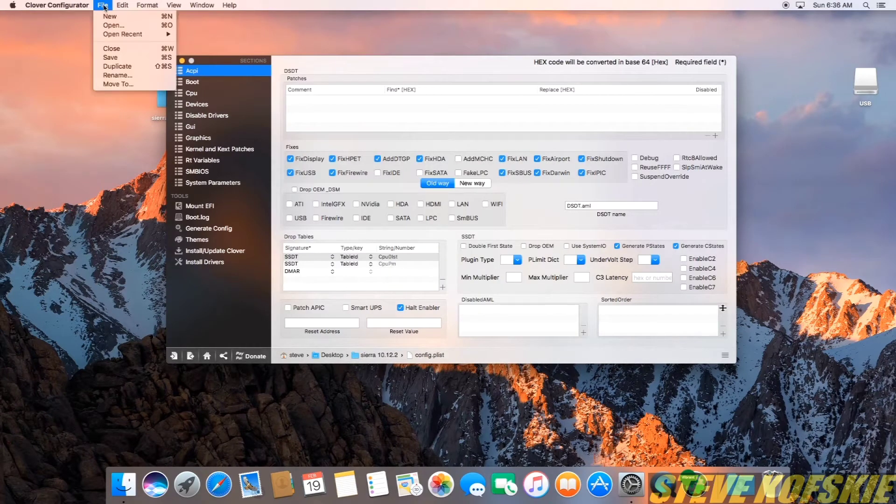
left_click(111, 57)
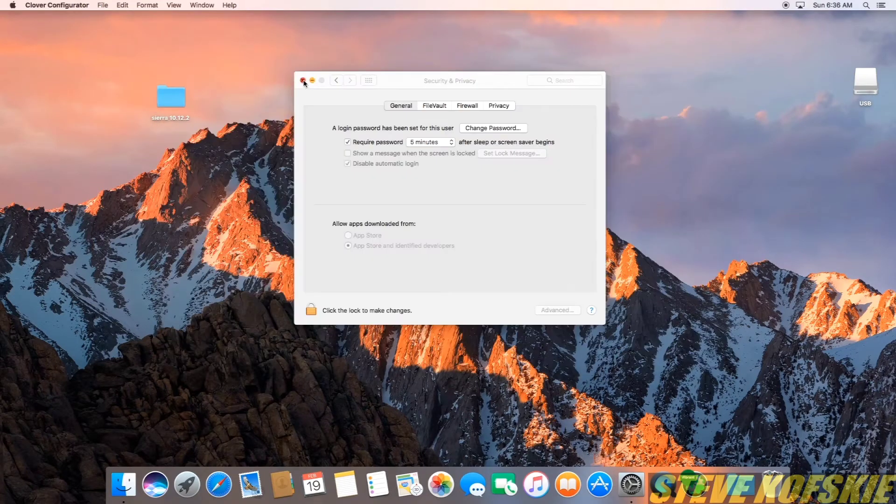
left_click(304, 82)
left_click(13, 6)
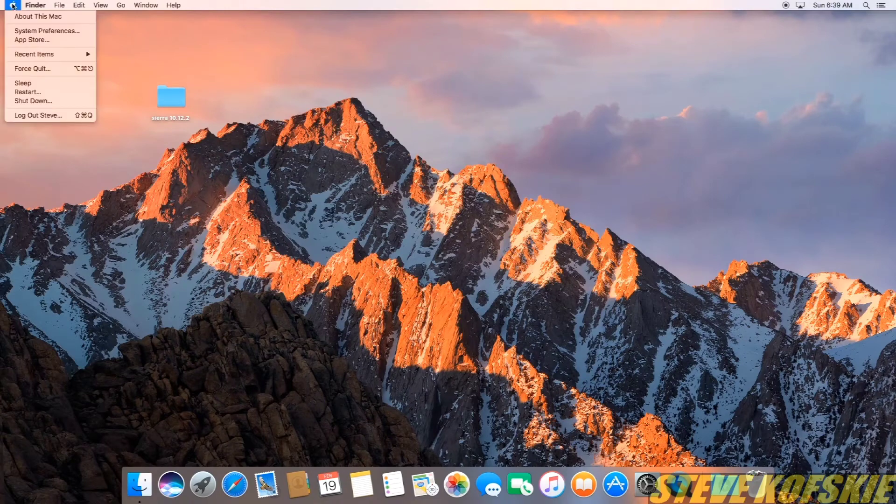
- Restart the Mac, mount the EFI partition with EFI Mounter v3, and open sierra 10.12.2
left_click(47, 94)
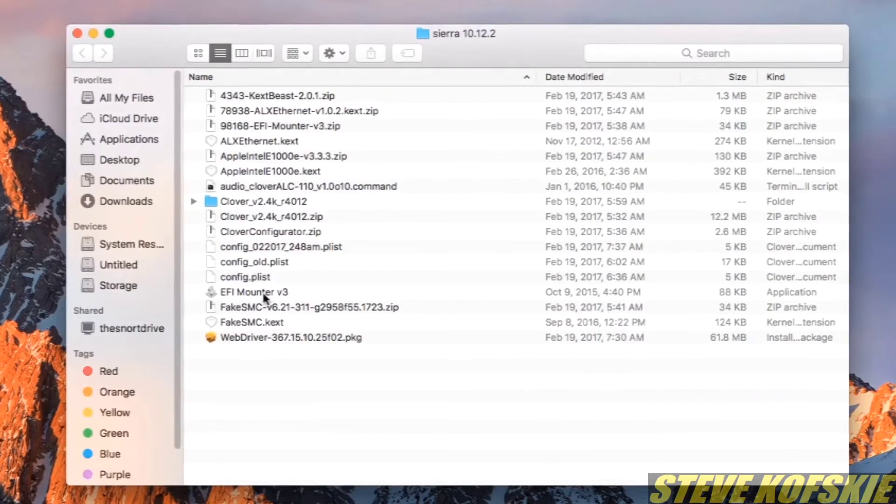
double_click(264, 291)
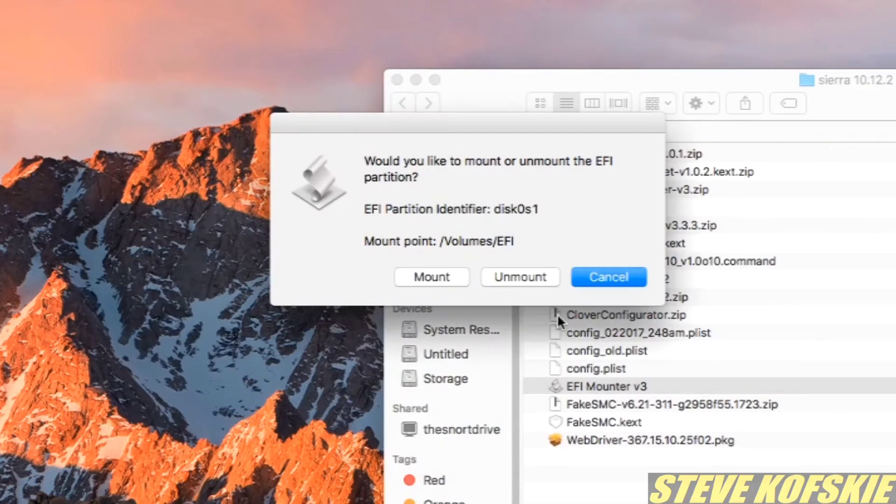
left_click(455, 278)
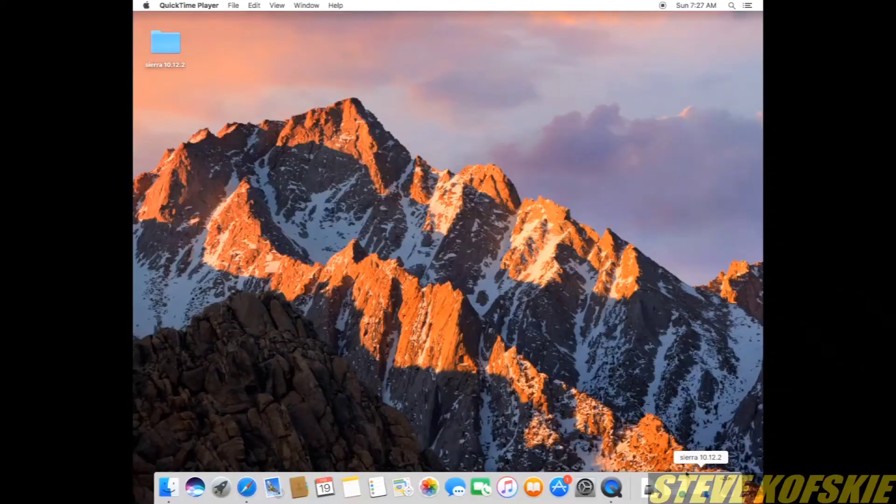
double_click(172, 53)
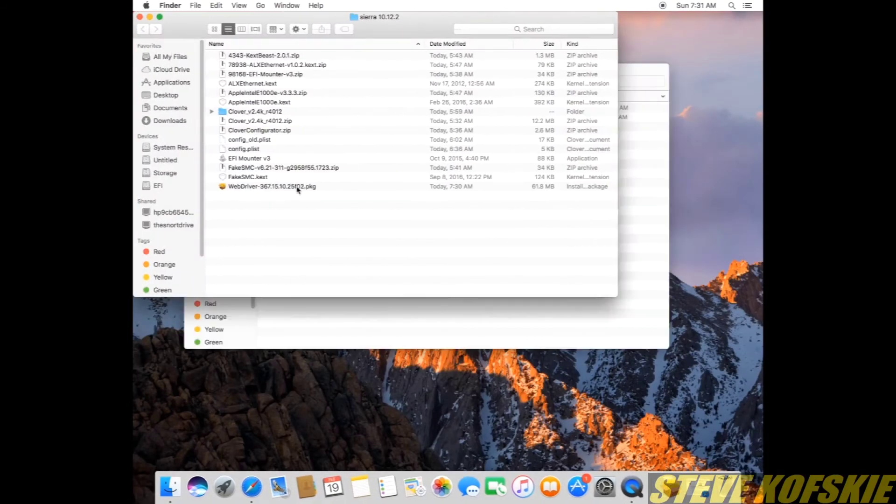
- Install NVIDIA Web Driver 367.15.10.25f02 on Sierra, accepting the license, then minimize the installer
double_click(297, 187)
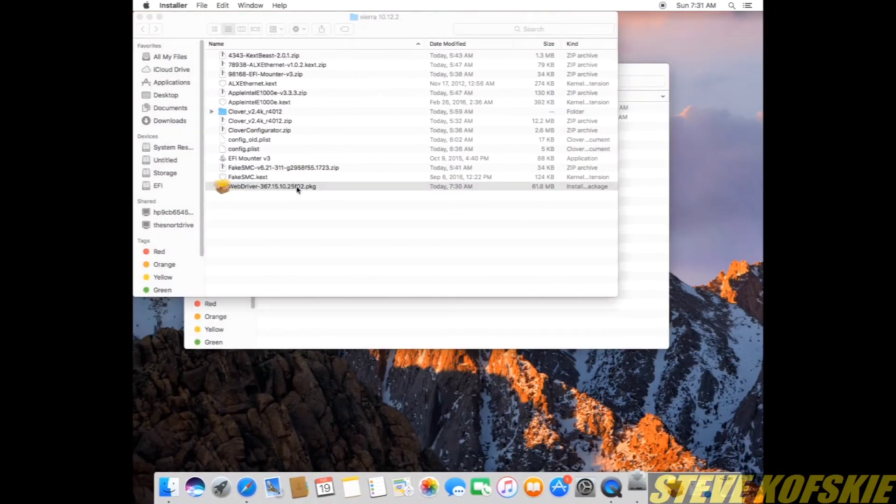
left_click(573, 313)
left_click(574, 314)
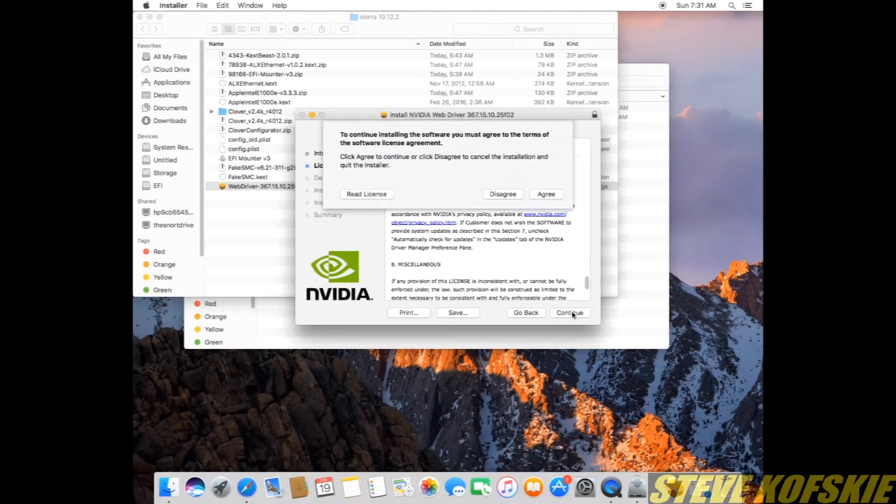
left_click(553, 198)
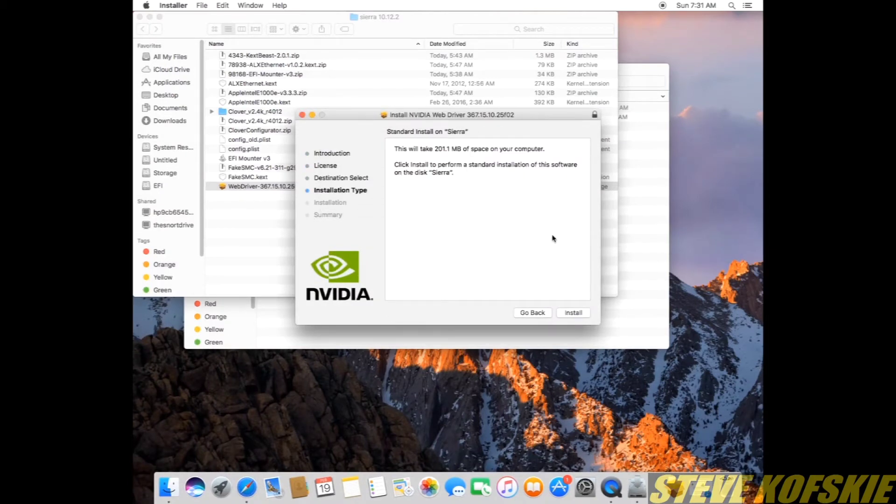
left_click(573, 314)
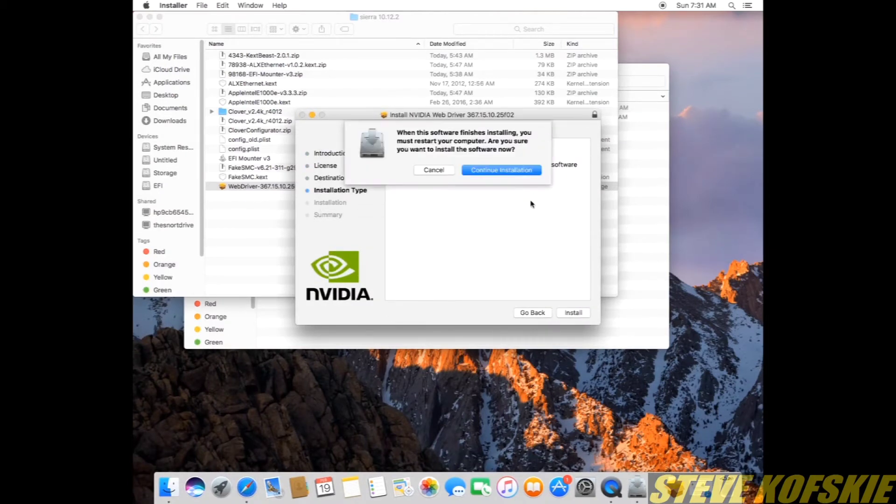
left_click(516, 172)
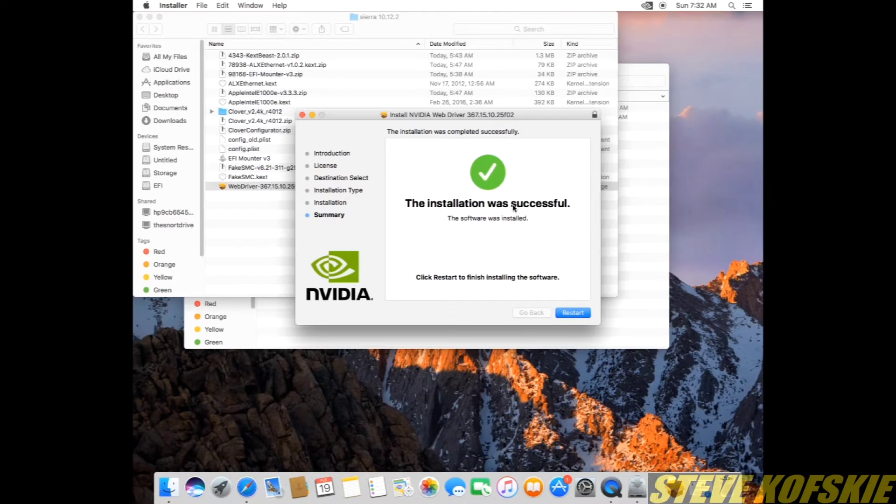
left_click(312, 115)
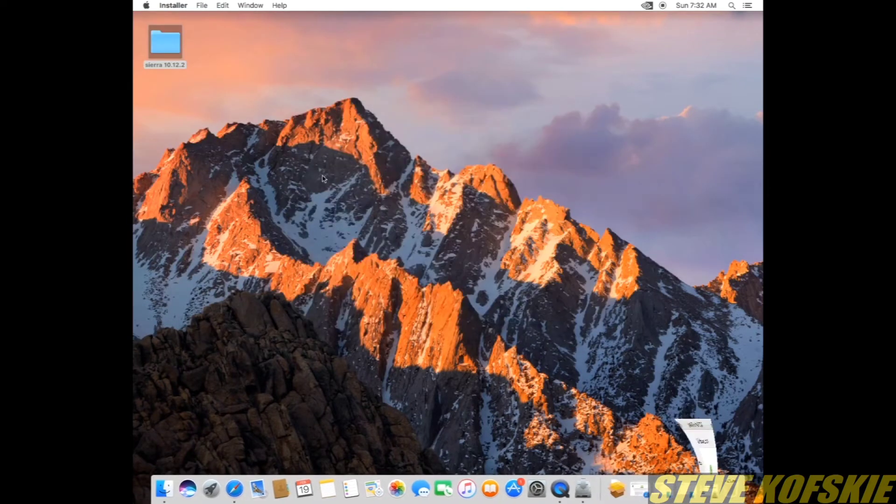
- Browse from Computer to the EFI partition's EFI/CLOVER folder
left_click(661, 489)
left_click(260, 6)
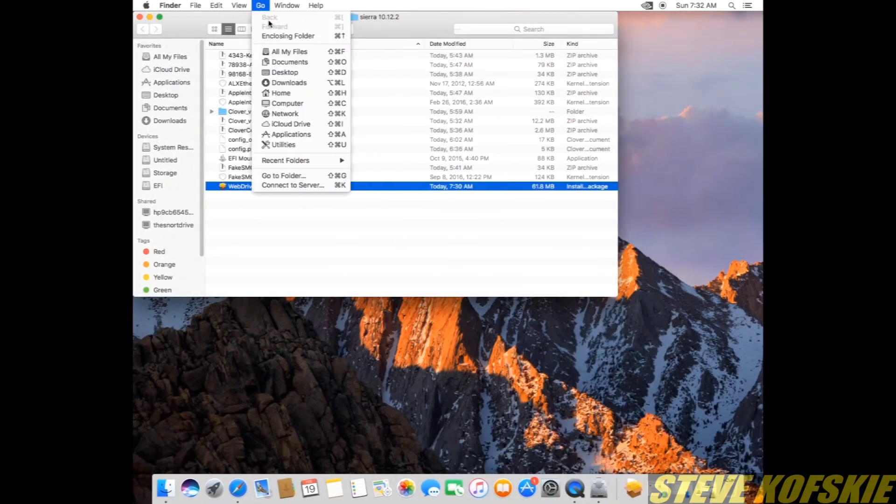
left_click(292, 105)
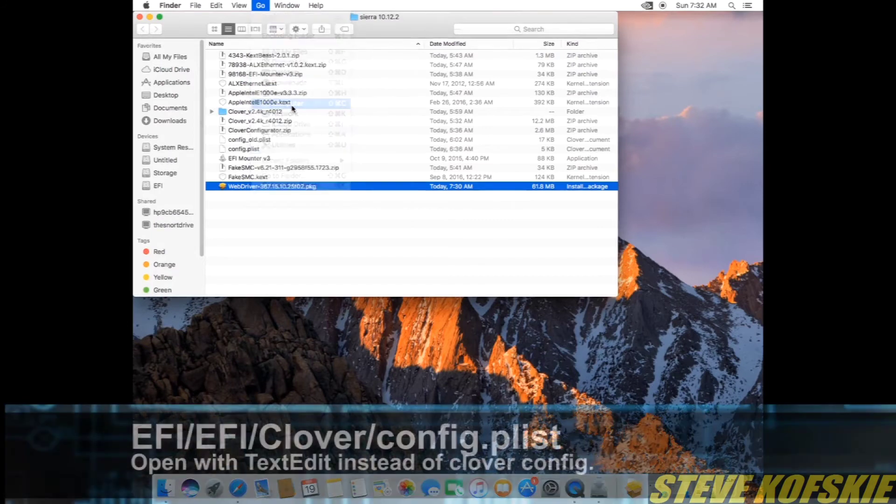
double_click(236, 56)
double_click(236, 56)
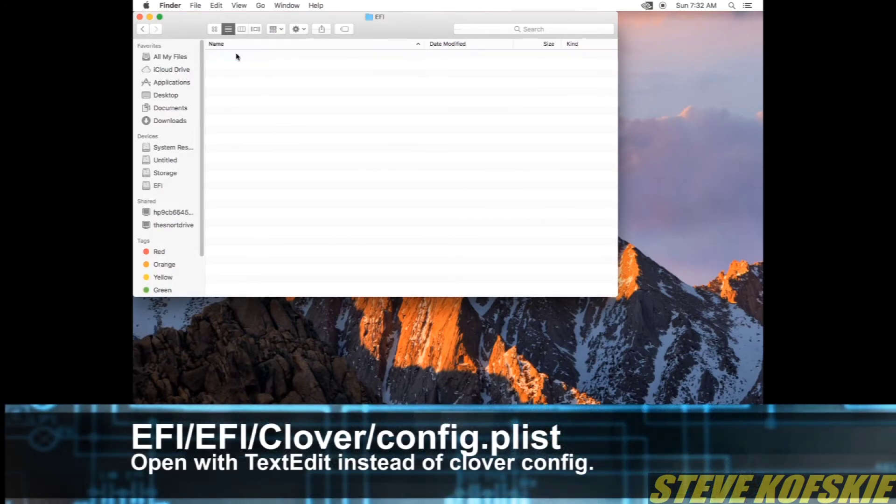
left_click(246, 76)
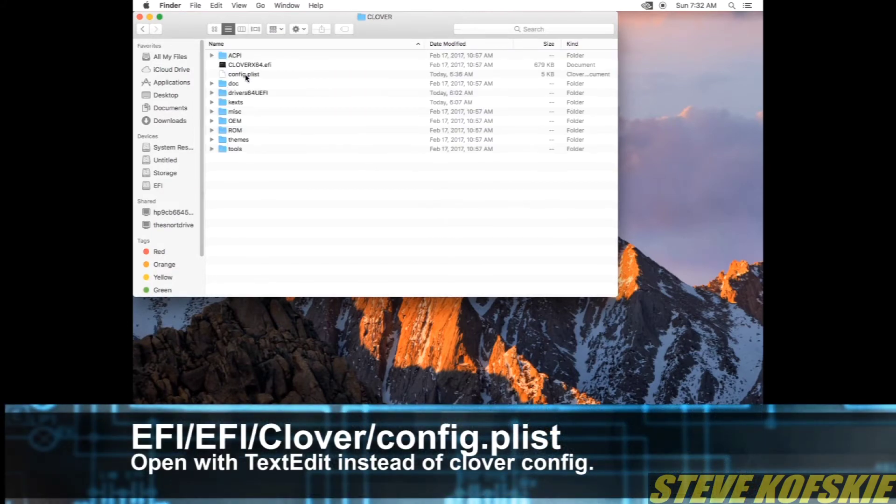
- Open config.plist in TextEdit via Open With > Other
right_click(254, 75)
mouse_move(288, 94)
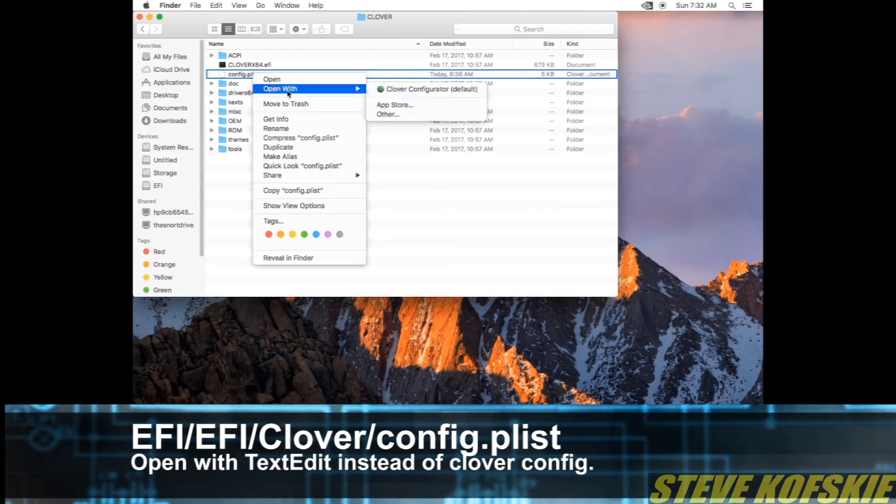
left_click(387, 114)
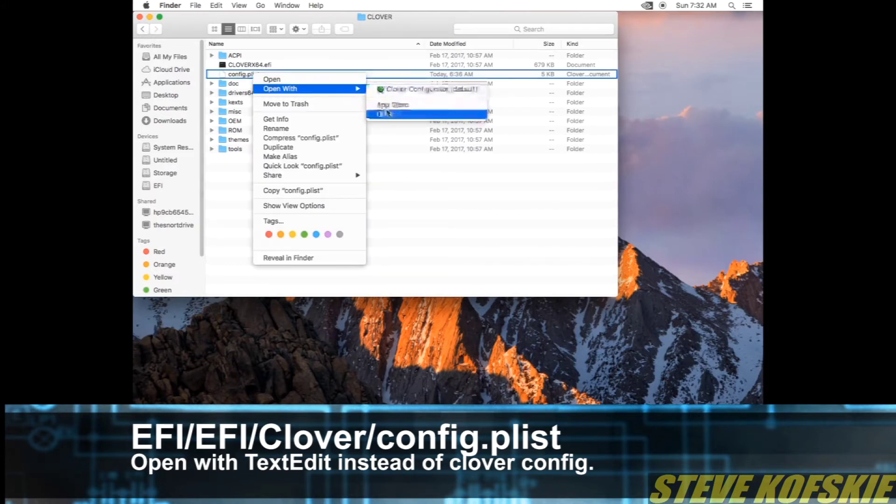
double_click(391, 208)
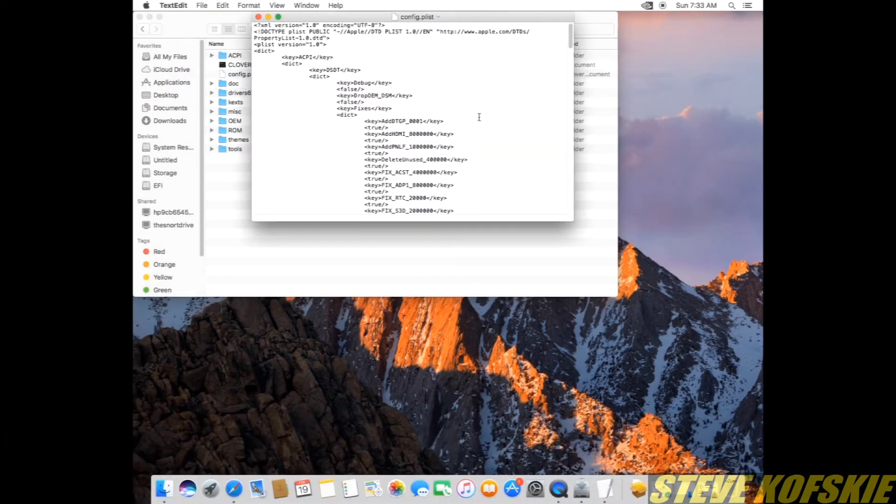
- Search for System and change InjectKexts from Detect to YES
key("super+f")
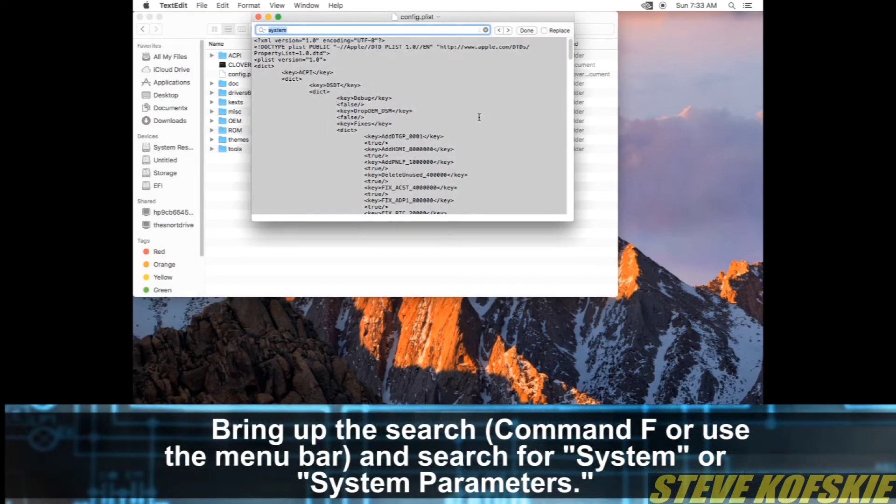
key("Return")
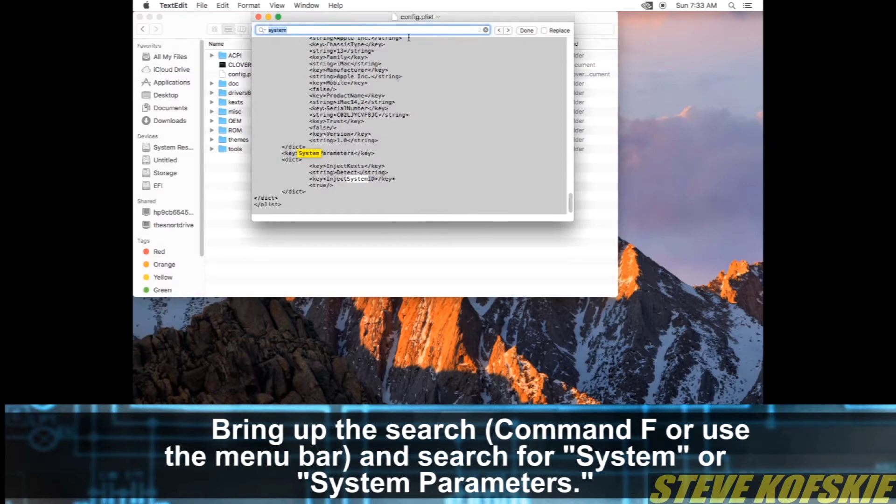
double_click(349, 173)
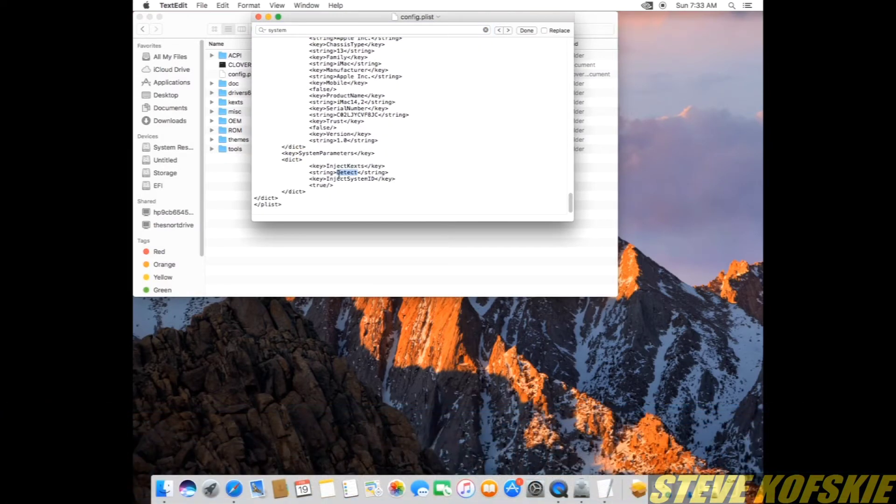
type("YES")
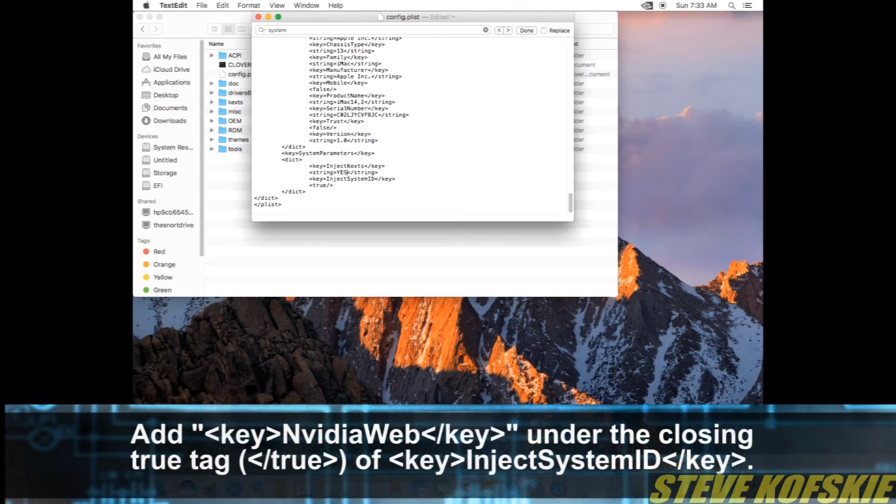
- Add a NvidiaWeb key with a <true/> value after InjectSystemID
left_click(333, 185)
key("Return")
key("Tab")
key("Tab")
type("<key>NvidiaWeb</key>")
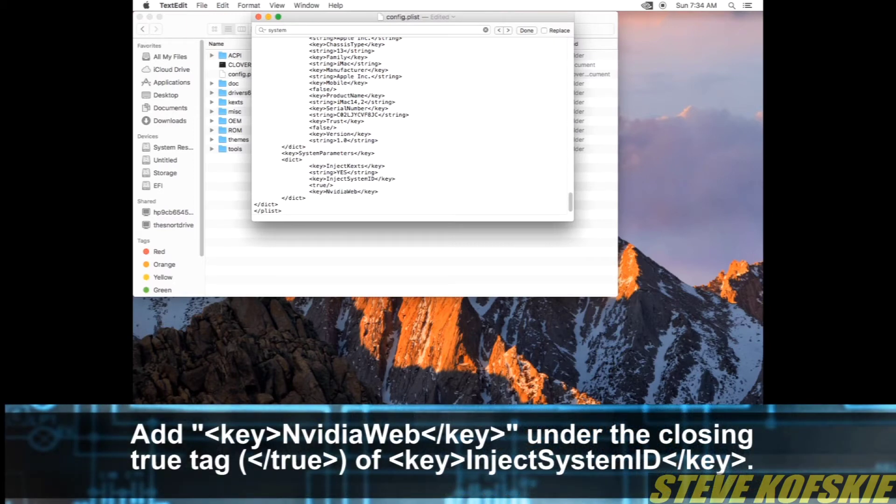
key("Return")
key("Tab")
key("Tab")
type("<true/>")
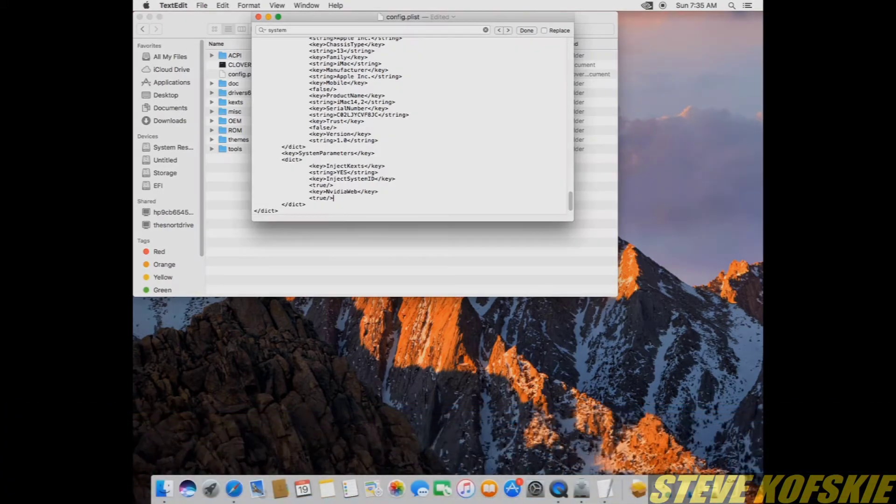
- Save config.plist, quit TextEdit, and restart the Mac
left_click(202, 5)
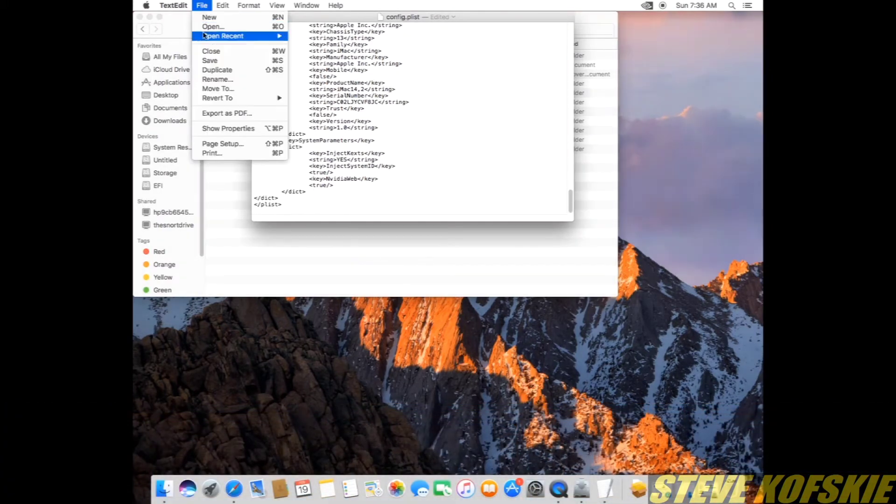
left_click(206, 61)
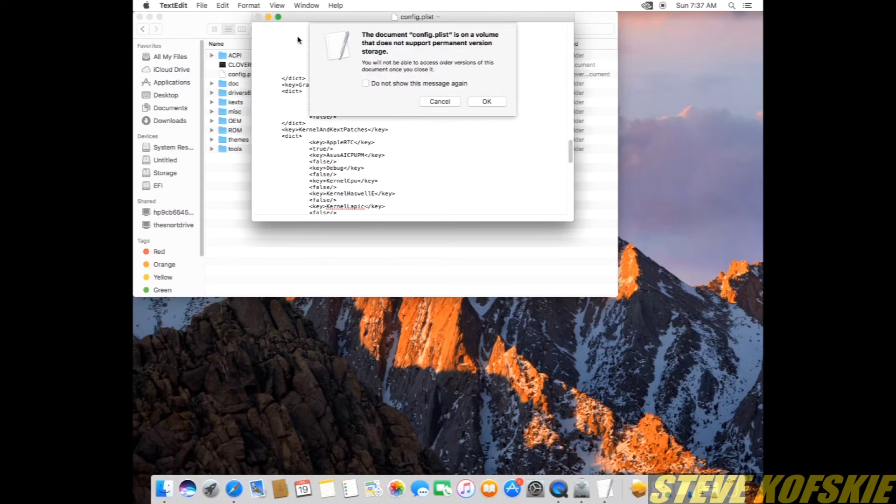
left_click(485, 104)
left_click(140, 17)
left_click(146, 5)
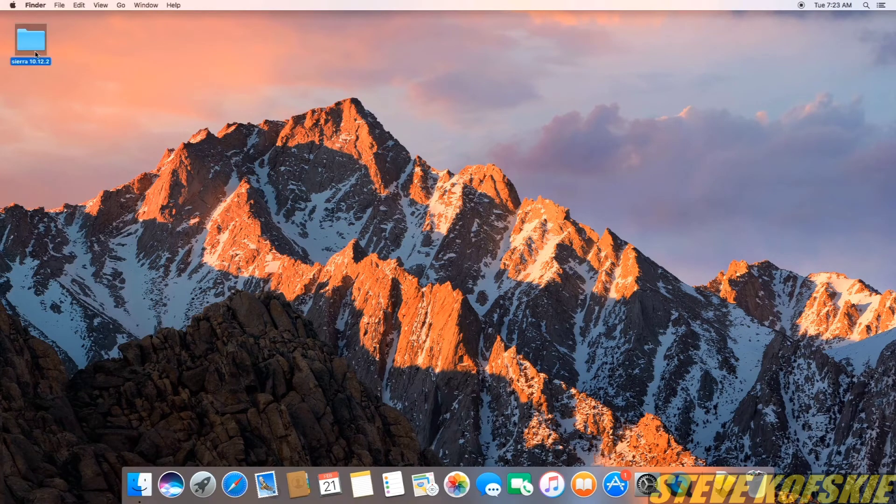
- Open sierra 10.12.2, mount the EFI partition with EFI Mounter v3, and minimize the EFI window
double_click(36, 55)
double_click(523, 238)
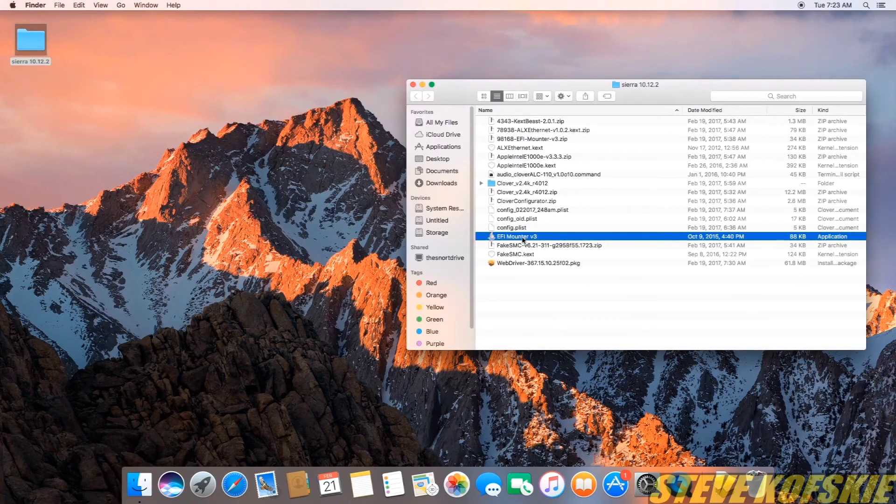
left_click(442, 185)
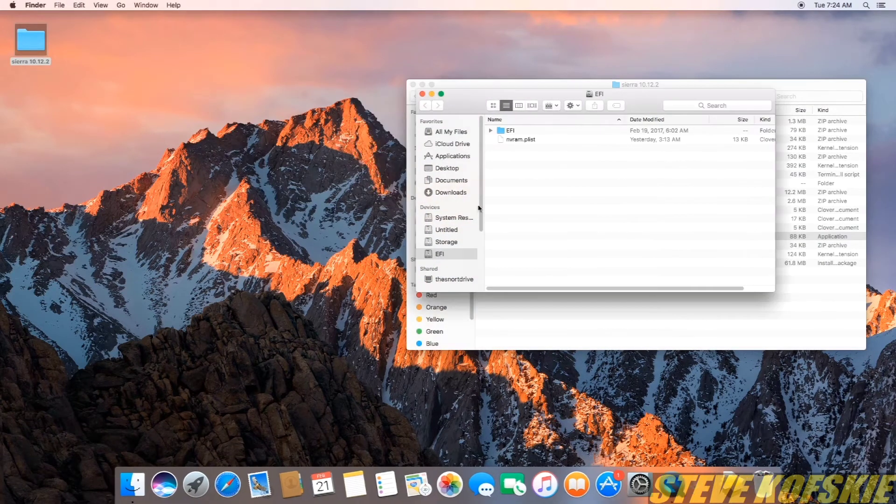
left_click_drag(521, 96, 311, 126)
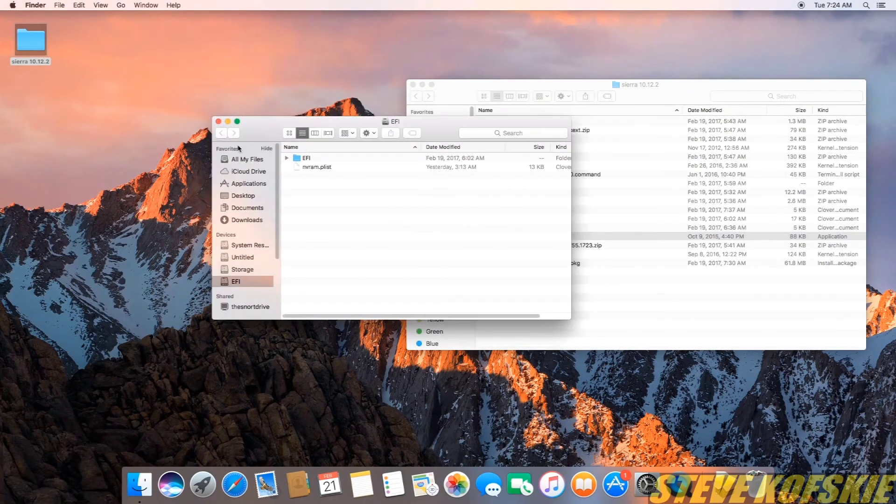
key("cmd+m")
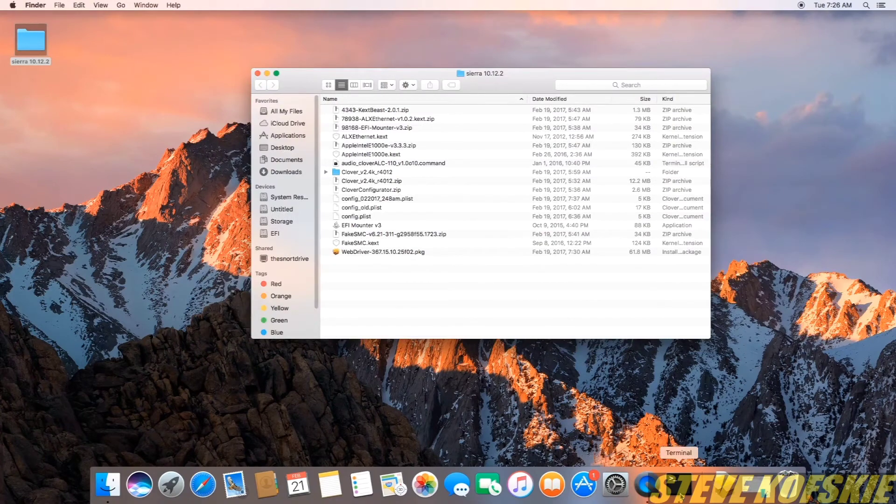
- Download ssdtPRGen.sh with curl into the home folder and make it executable
left_click(680, 488)
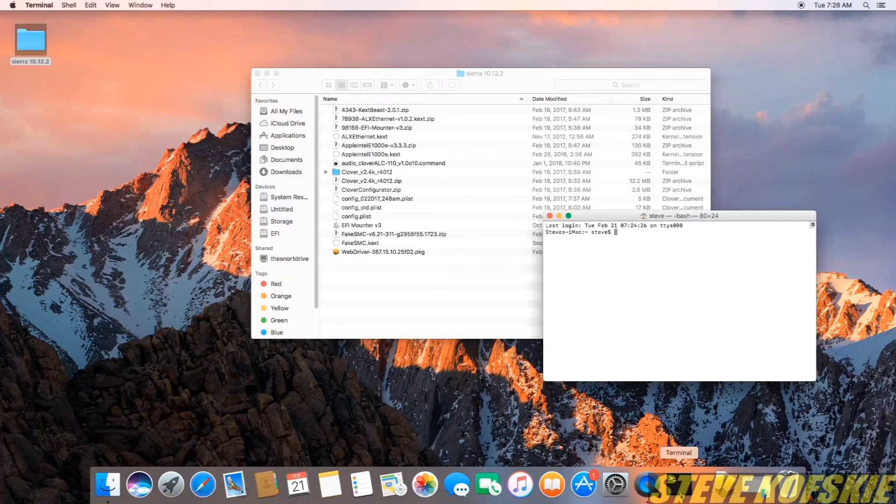
left_click_drag(714, 222, 489, 164)
type("curl -o ~/ssdtPRGen.sh https://raw.githubusercontent.com/Piker-Alpha/ssdtPRGen.sh/Beta/")
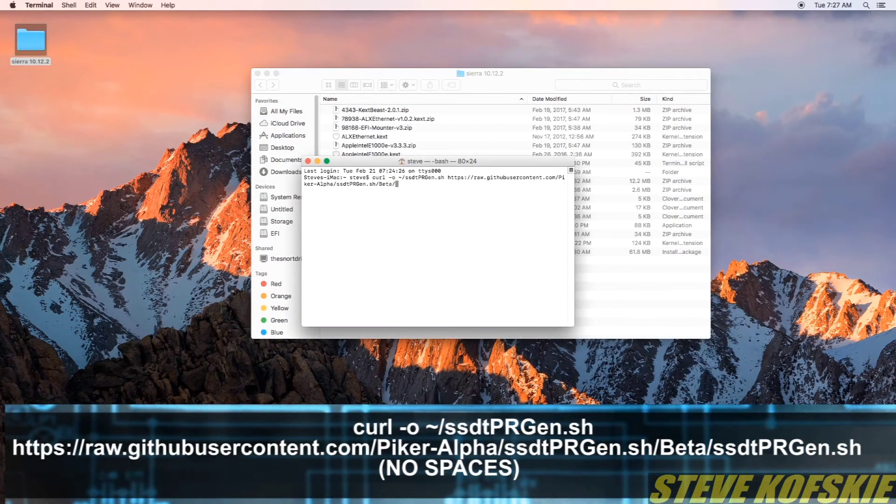
type("ssdtPRGen.sh")
key("Return")
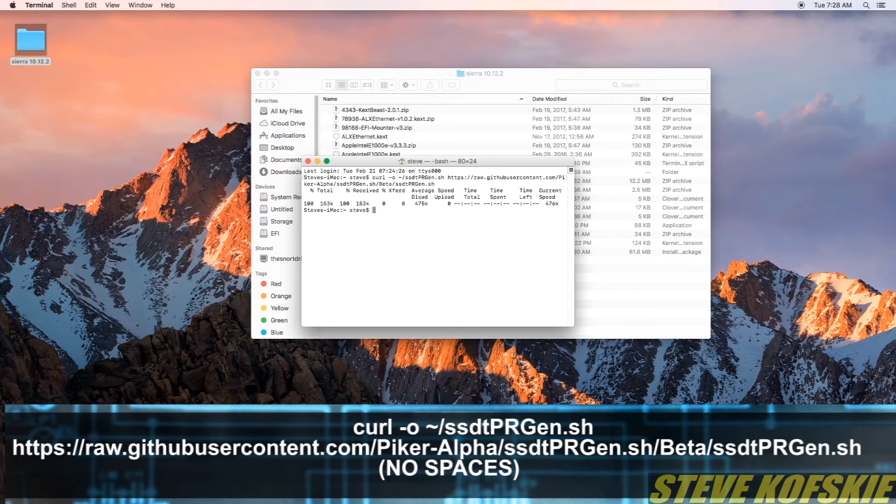
type("ls")
key("Return")
type("chmod")
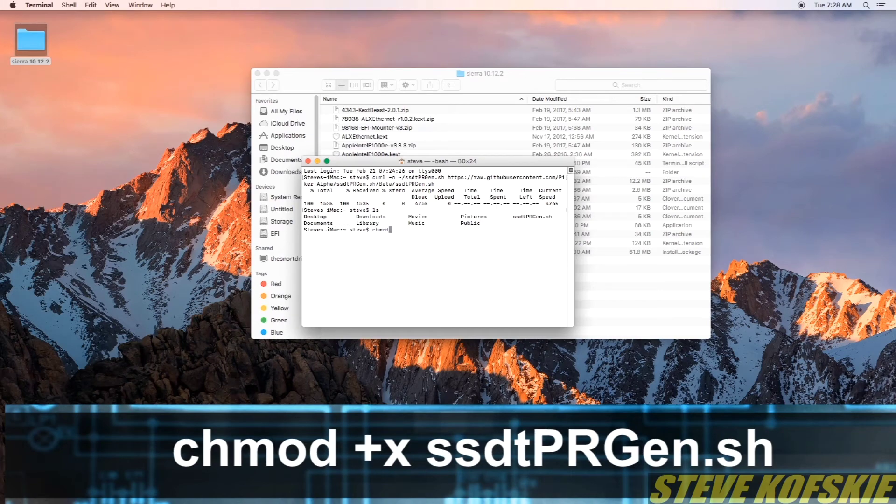
type(" +x ssdtPRGen.sh")
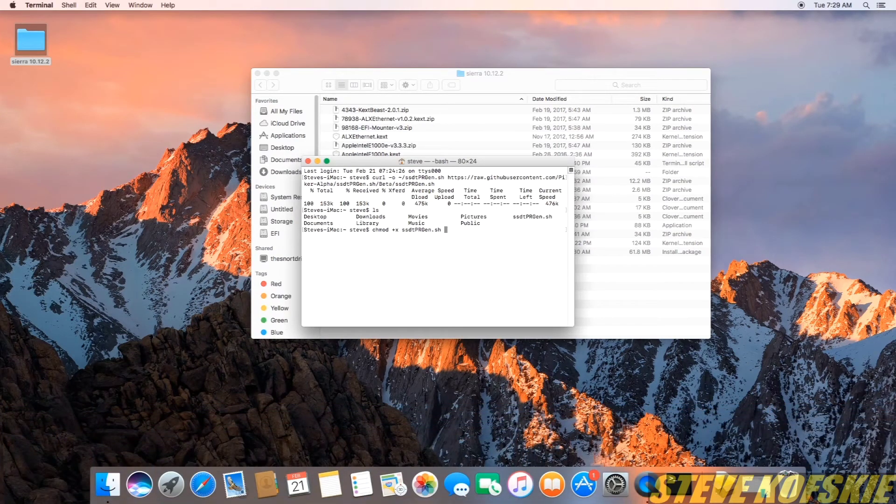
key("Return")
- Run ~/ssdtPRGen.sh, answer n to opening ssdt.dsl, and open ~/Library/ssdtPRGen
type("~/ssdtPRGen.sh")
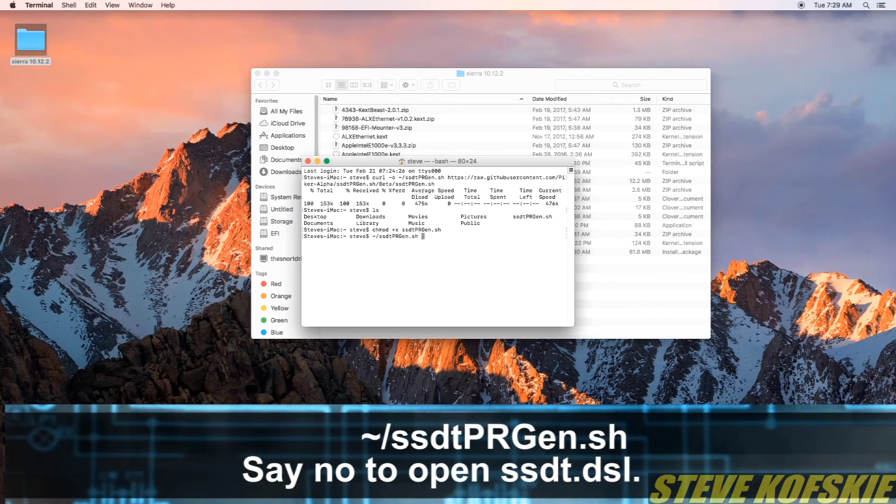
key("Return")
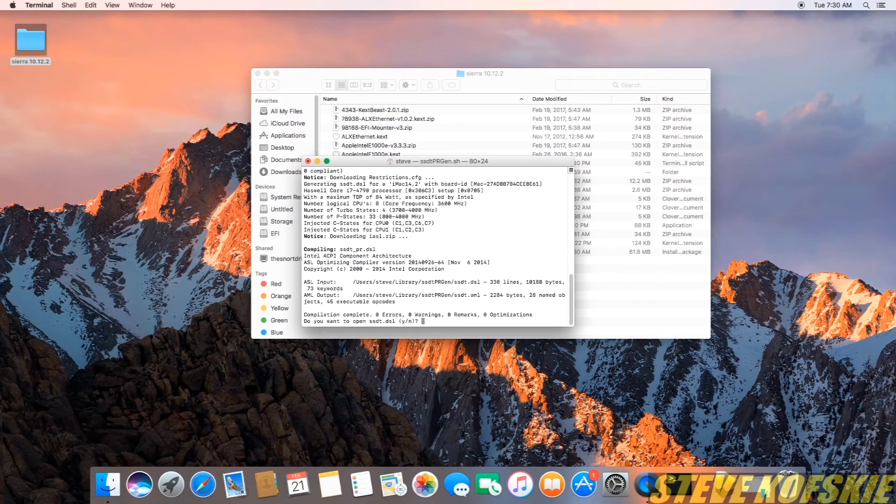
type("n")
key("Return")
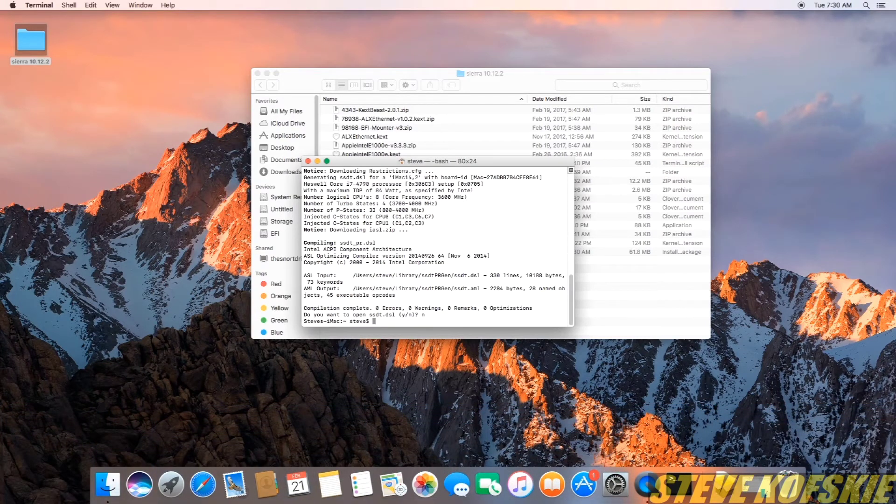
type("open ~/Library/ssdtPRGen")
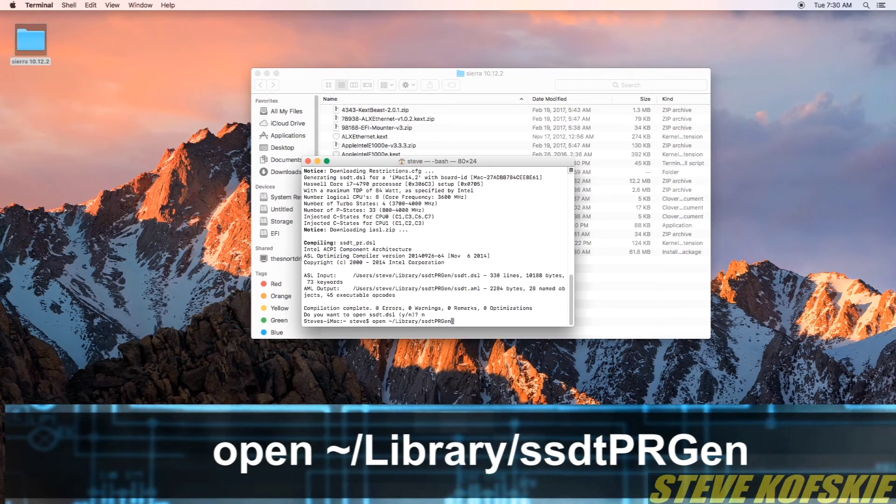
key("Return")
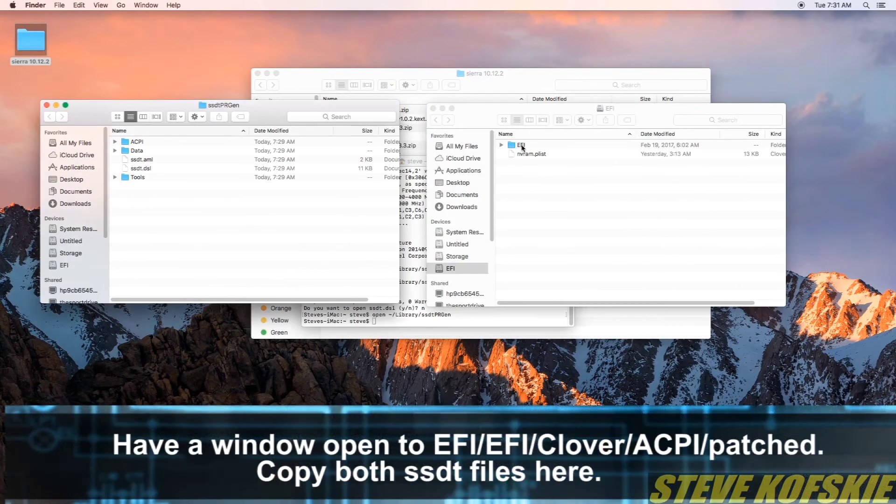
- Open EFI > CLOVER > ACPI > patched and drag ssdt.aml and ssdt.dsl into it
double_click(519, 145)
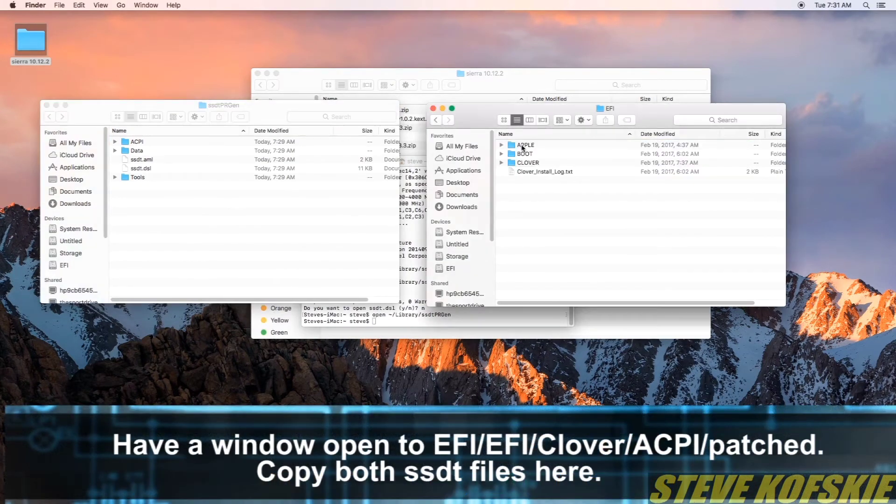
double_click(528, 162)
double_click(525, 145)
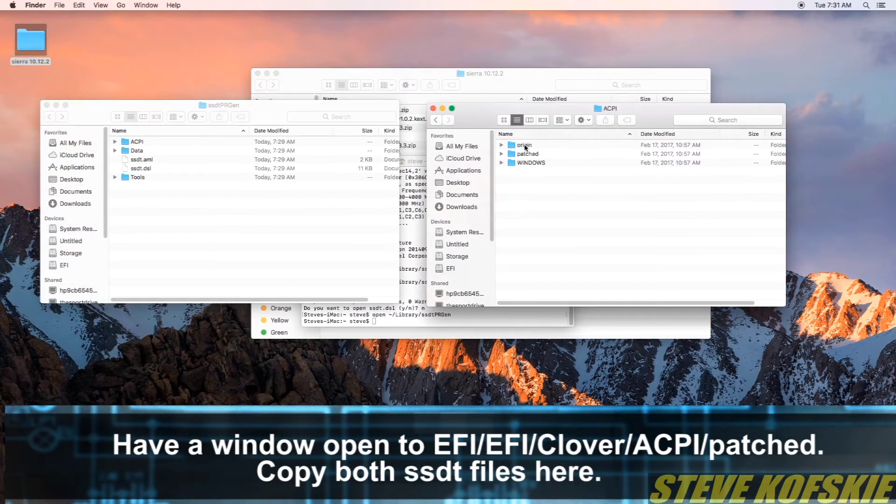
double_click(528, 153)
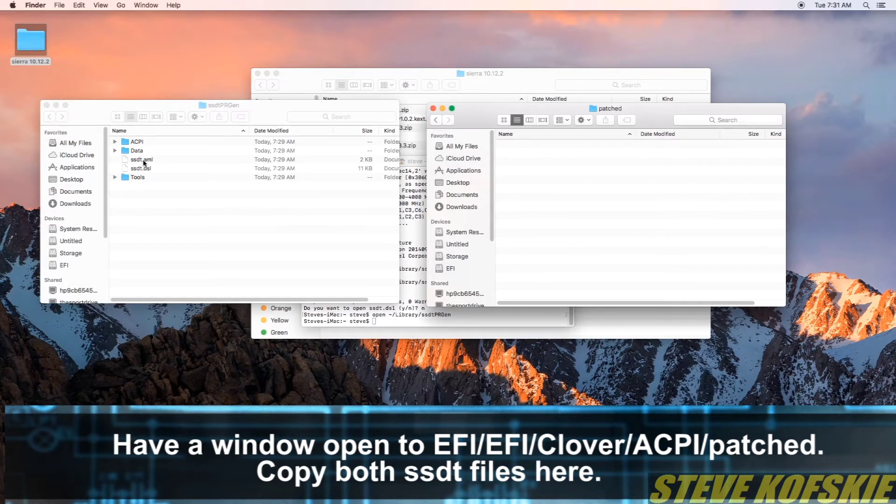
left_click(144, 161)
left_click(147, 168, "shift")
left_click_drag(150, 163, 517, 217)
- Dismiss the Finder context menu without choosing anything, then open the Apple menu
right_click(518, 217)
left_click(562, 225)
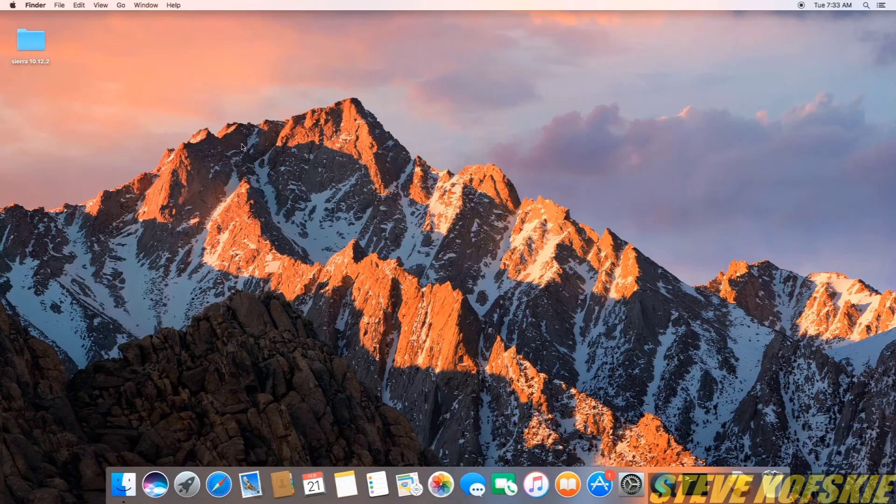
left_click(12, 5)
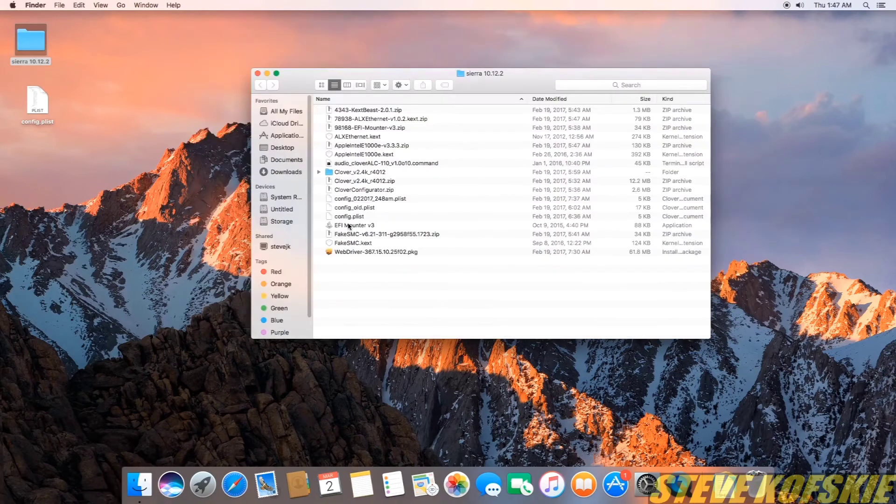
- Mount the EFI partition with EFI Mounter v3 and select config.plist's Devices Audio Inject value 1
double_click(347, 225)
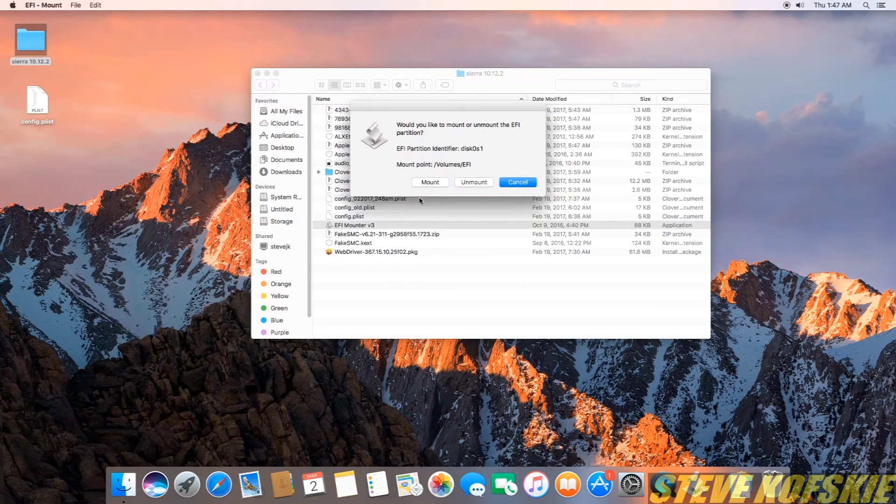
left_click(430, 183)
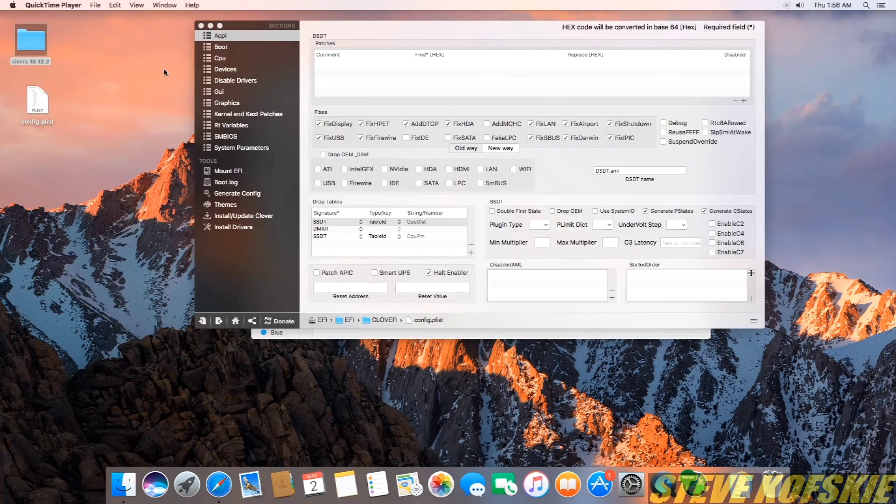
left_click(225, 69)
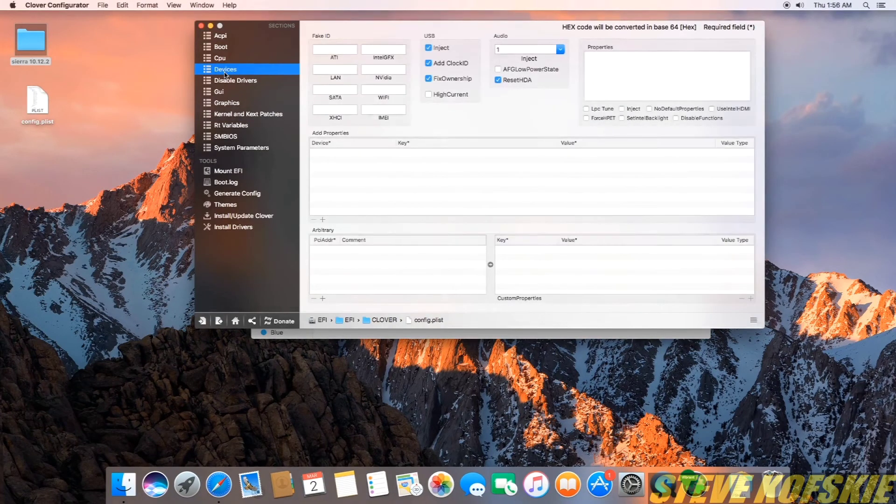
left_click(509, 48)
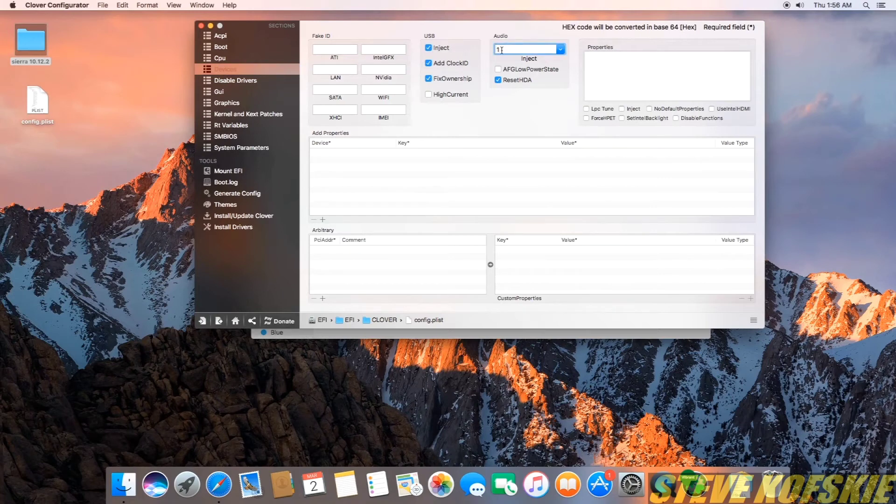
left_click_drag(502, 50, 494, 51)
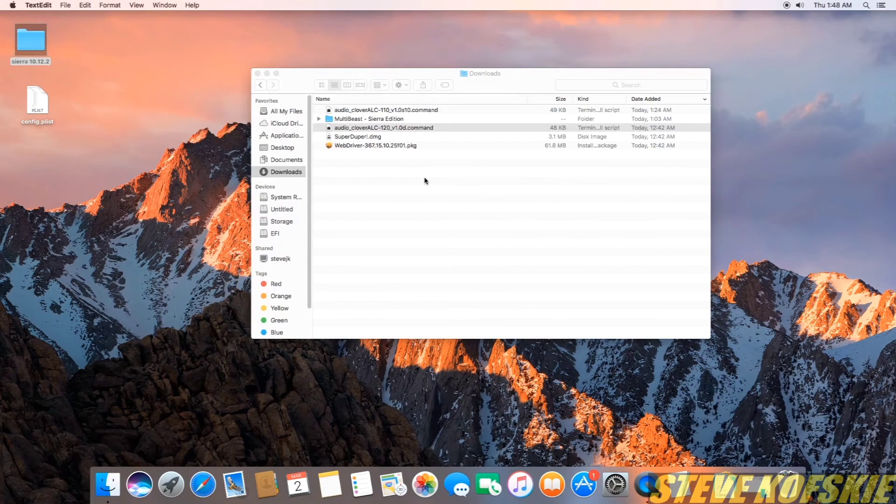
- Run audio_cloverALC-120_v1.0d.command in Terminal and enter the administrator password
left_click(402, 128)
right_click(407, 128)
mouse_move(455, 146)
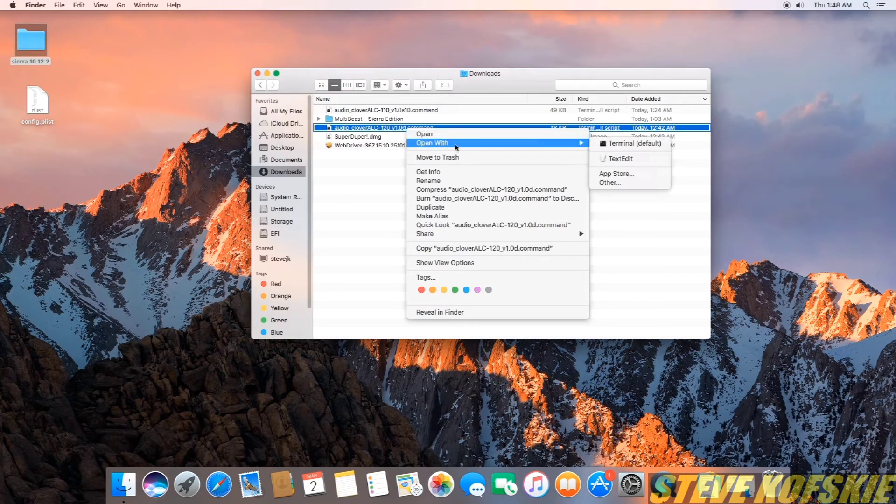
left_click(606, 143)
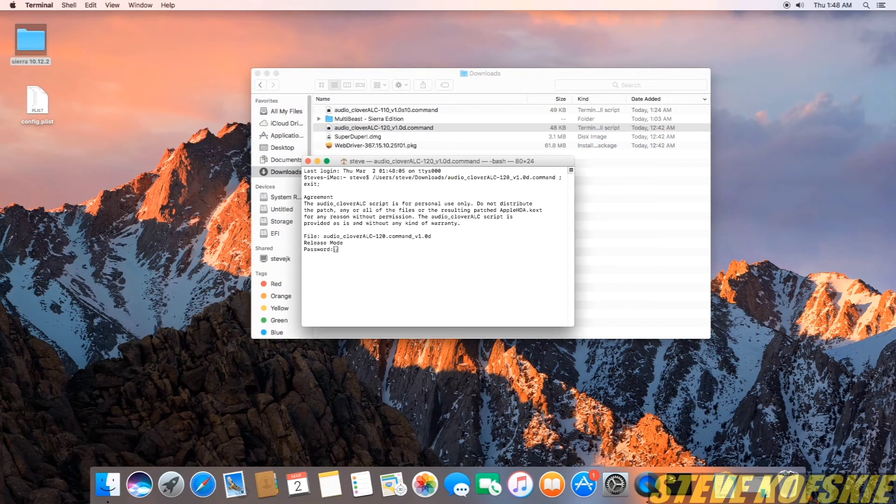
key("Return")
- Answer y to Realtek ALC892, Clover audio ID injection and Audio ID 1 to start patching
type("y")
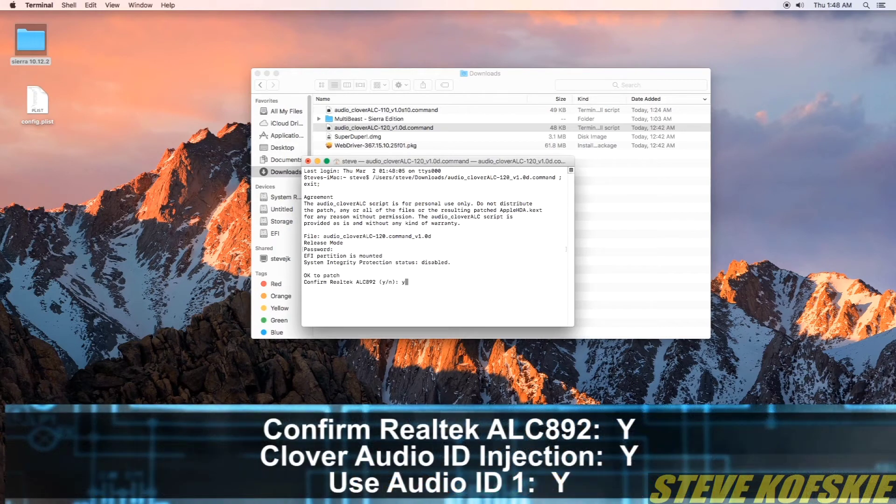
key("Return")
type("y")
key("Return")
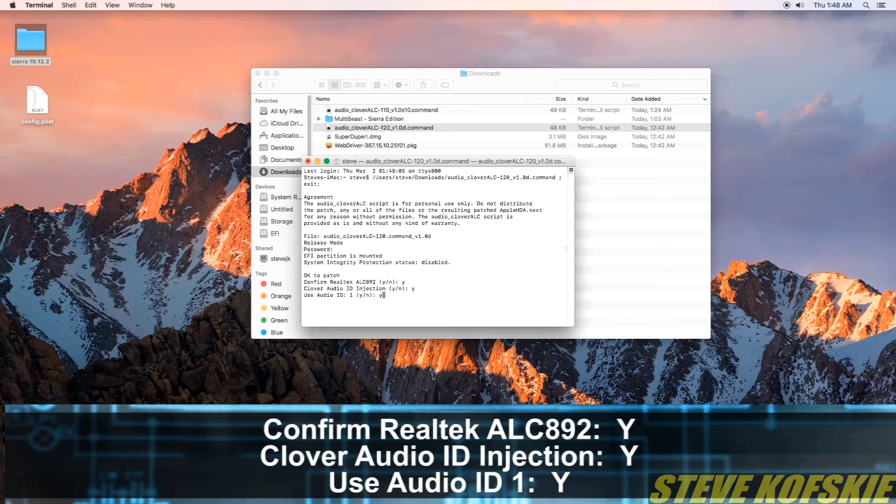
type("y")
key("Return")
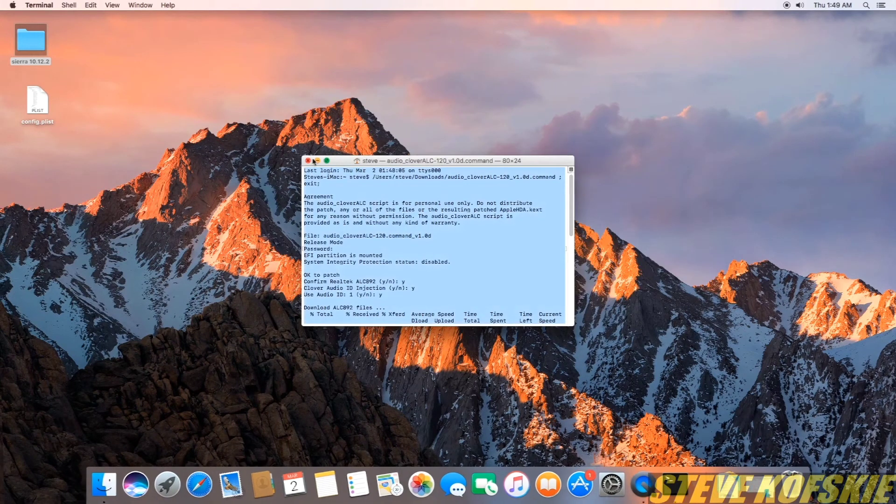
- Close the finished Terminal session and shut down the Mac from the Apple menu
left_click(310, 161)
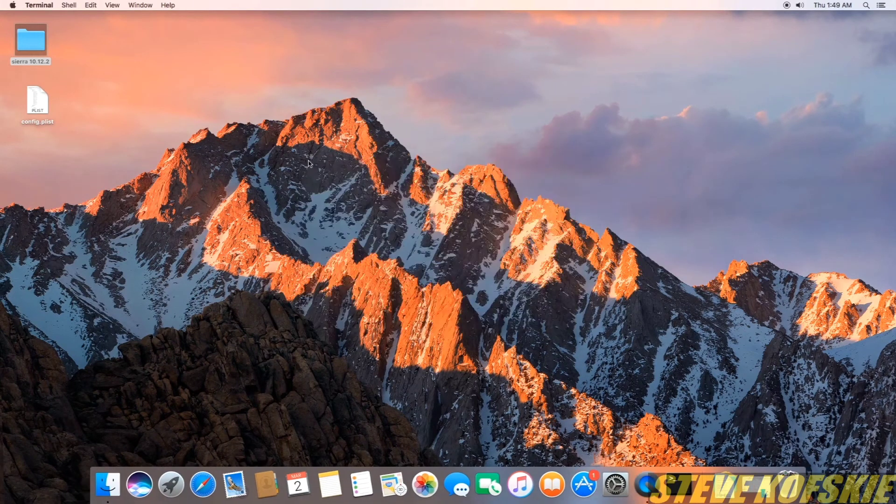
left_click(12, 6)
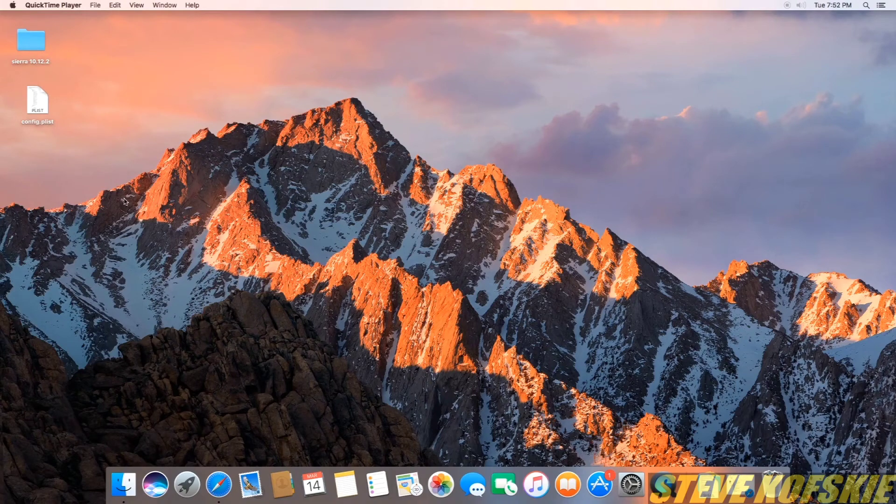
left_click(13, 5)
left_click(27, 21)
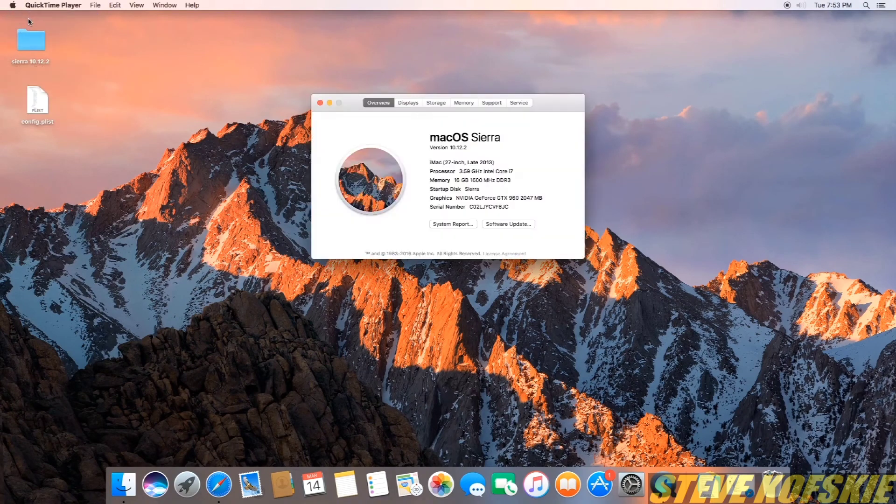
left_click(464, 226)
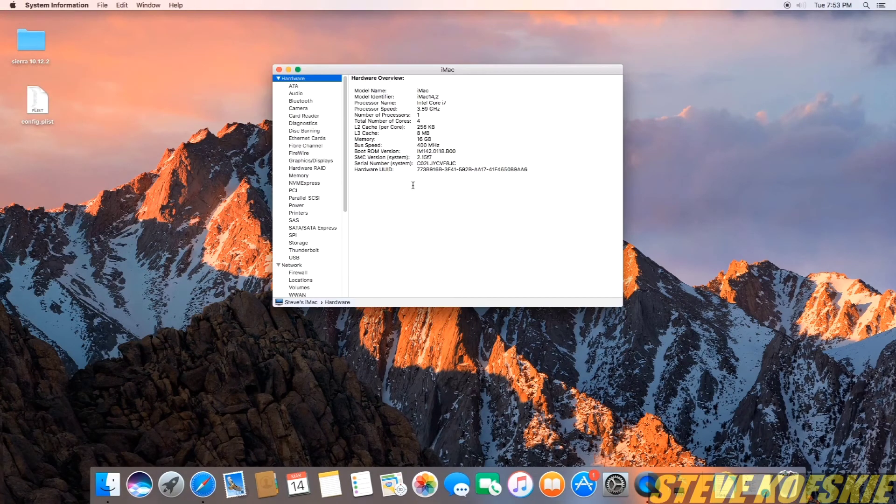
left_click(317, 228)
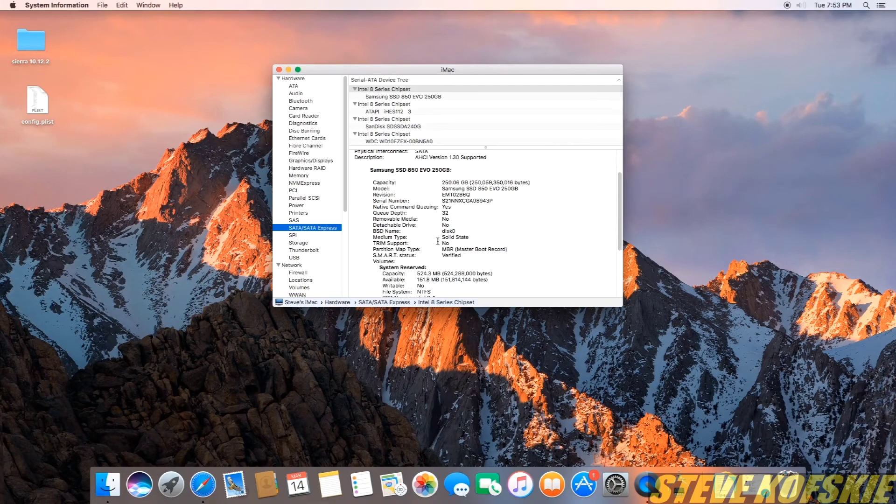
key("cmd+q")
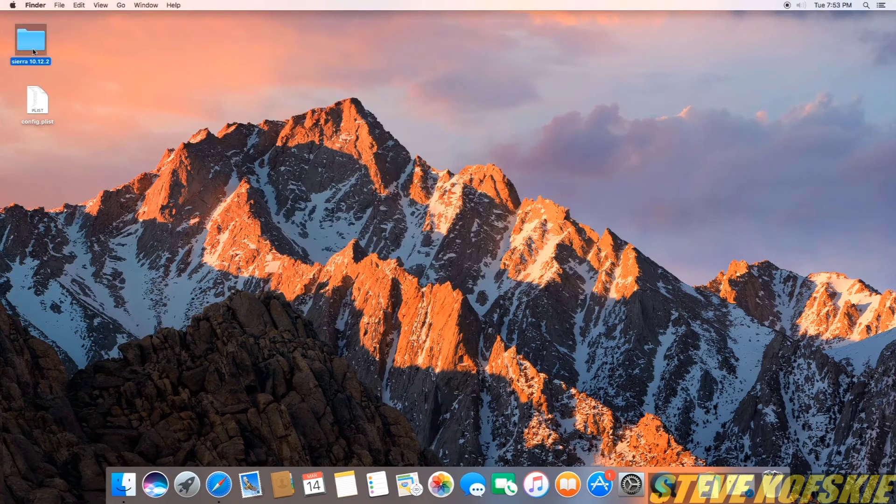
double_click(31, 42)
- Mount the EFI partition with EFI Mounter v3 and launch Clover Configurator
double_click(345, 222)
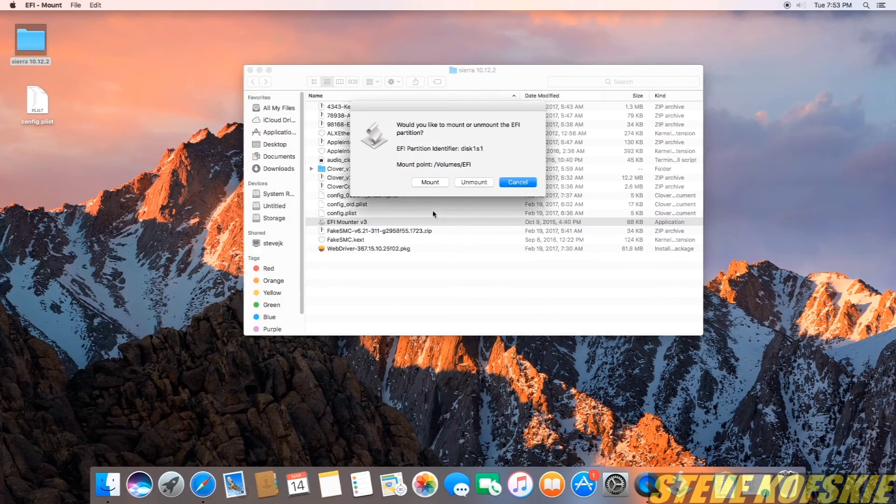
left_click(430, 181)
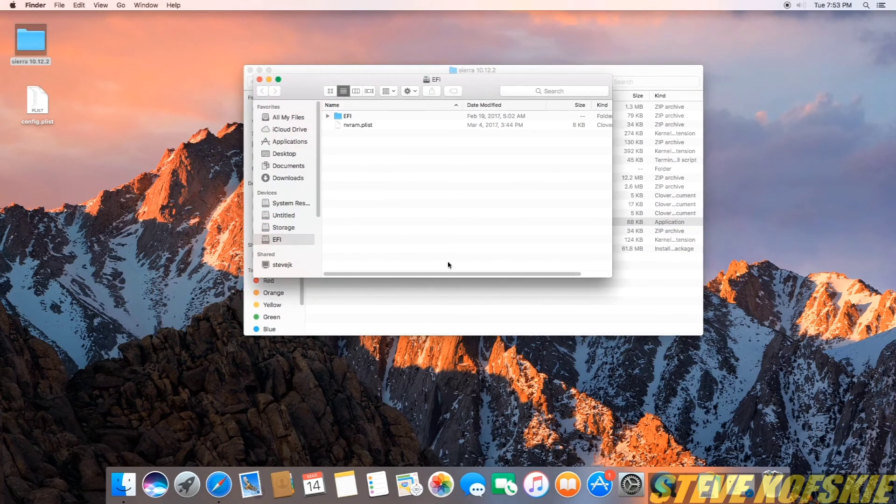
left_click(188, 483)
left_click(260, 309)
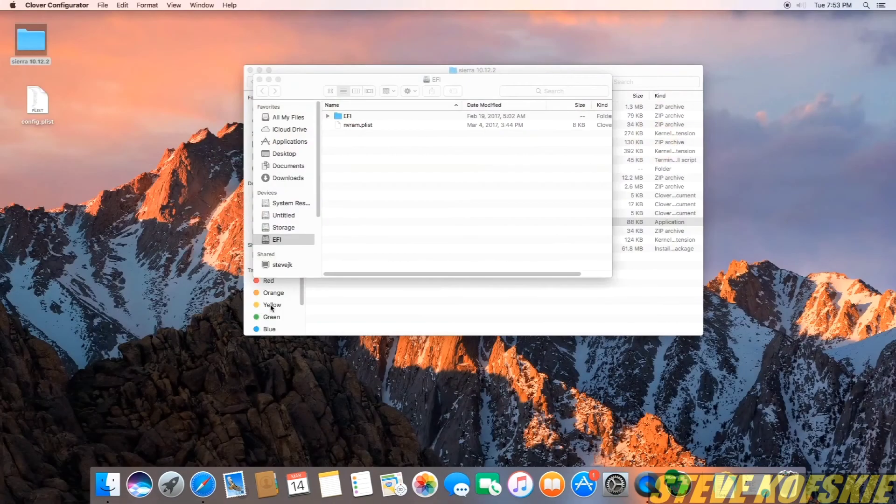
- Open EFI/CLOVER/config.plist and show its Kernel and Kext Patches settings
left_click(104, 5)
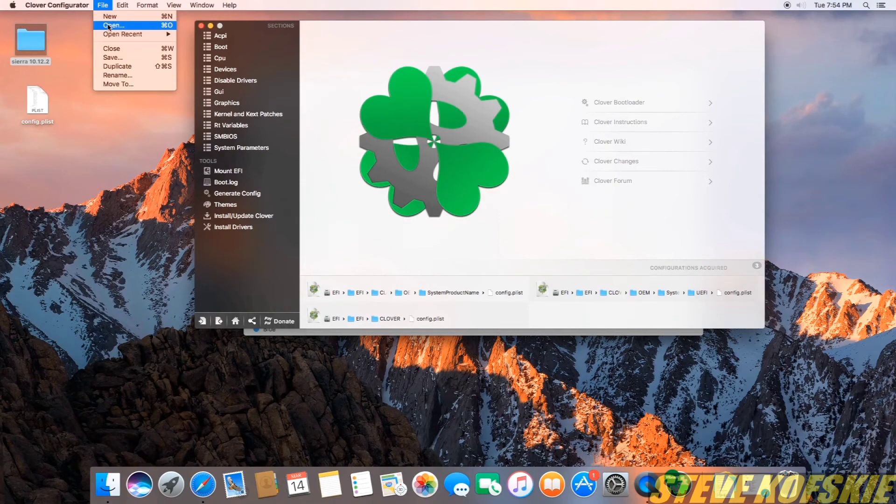
left_click(112, 26)
left_click(586, 87)
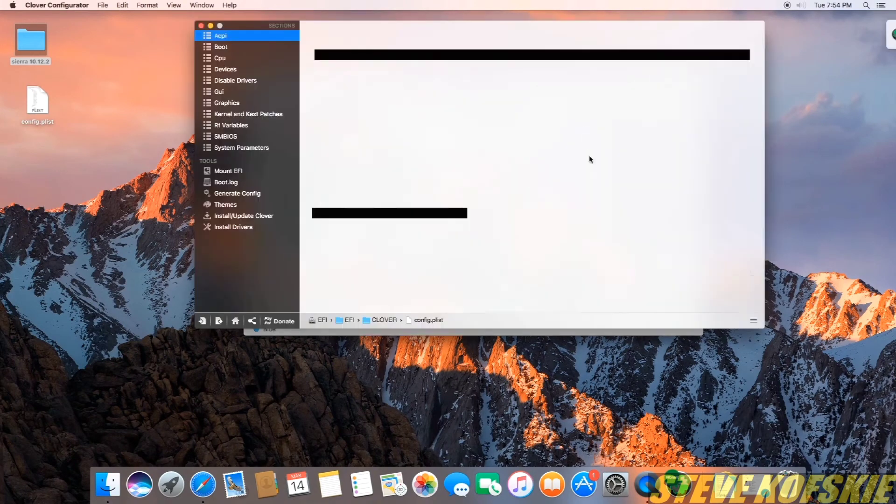
left_click(357, 107)
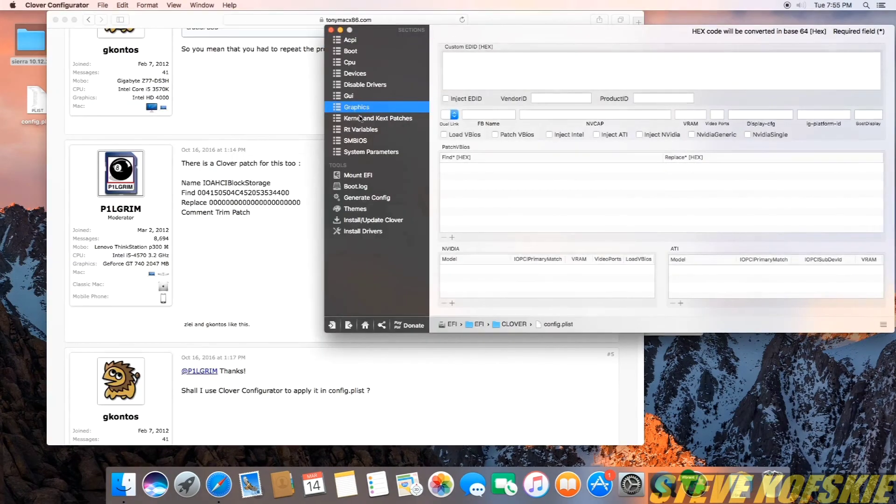
left_click(361, 118)
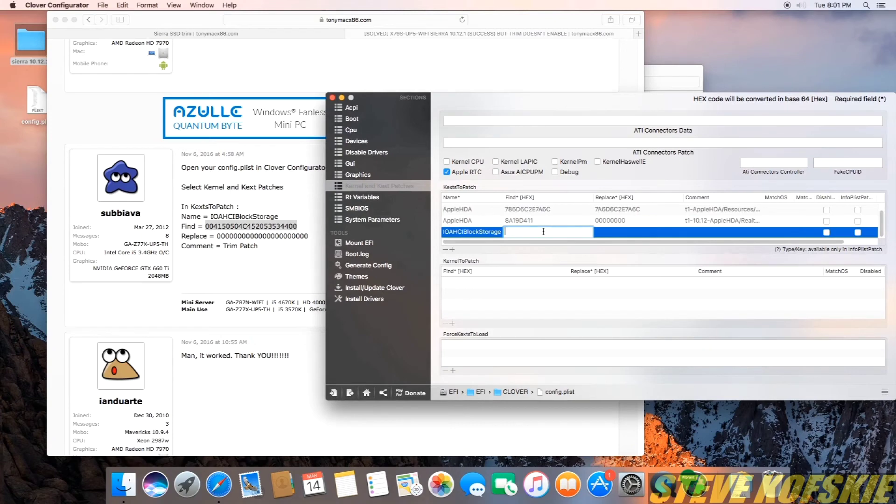
key("super+v")
double_click(638, 233)
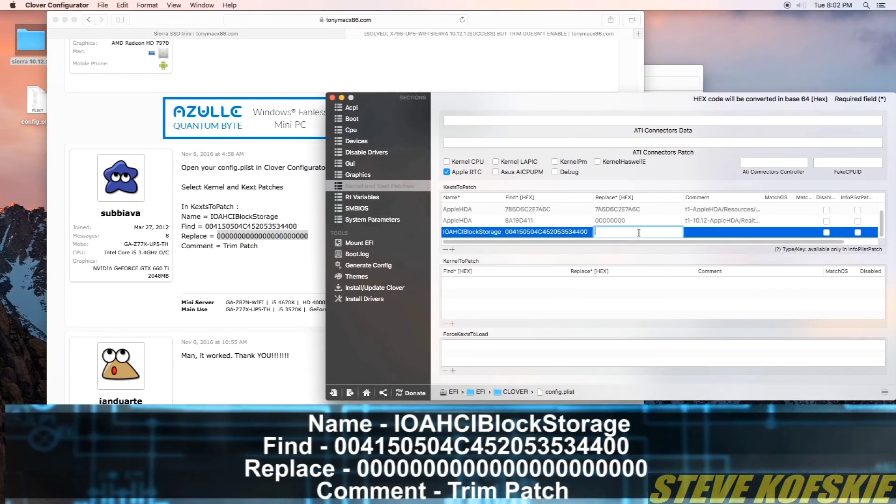
key("super+v")
double_click(729, 233)
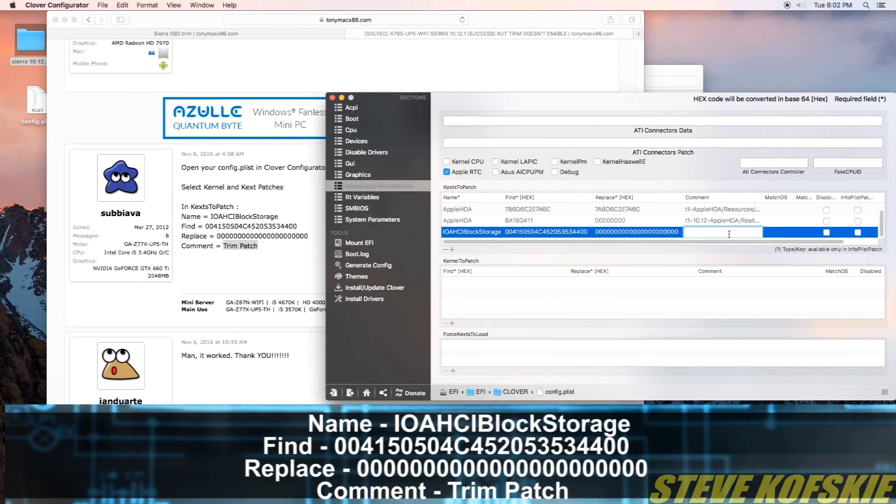
type("Trim Patch")
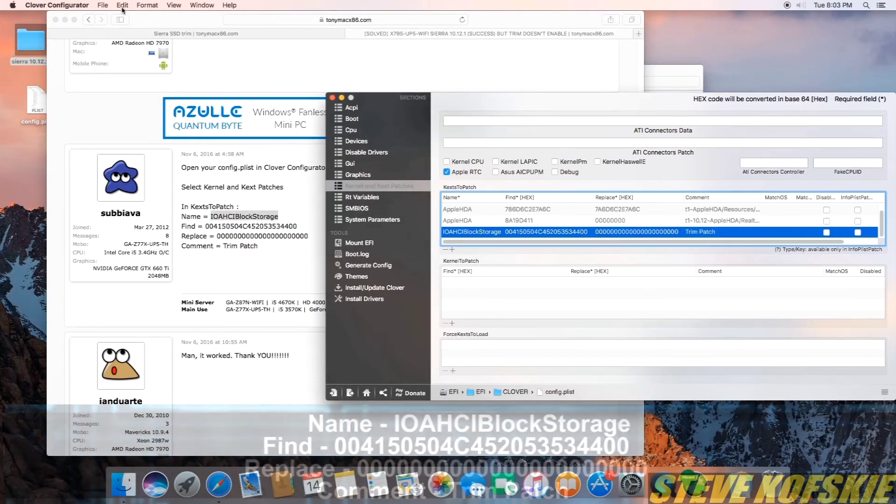
- Save config.plist, close the document past the version storage alert, and close the EFI window
left_click(104, 6)
left_click(120, 57)
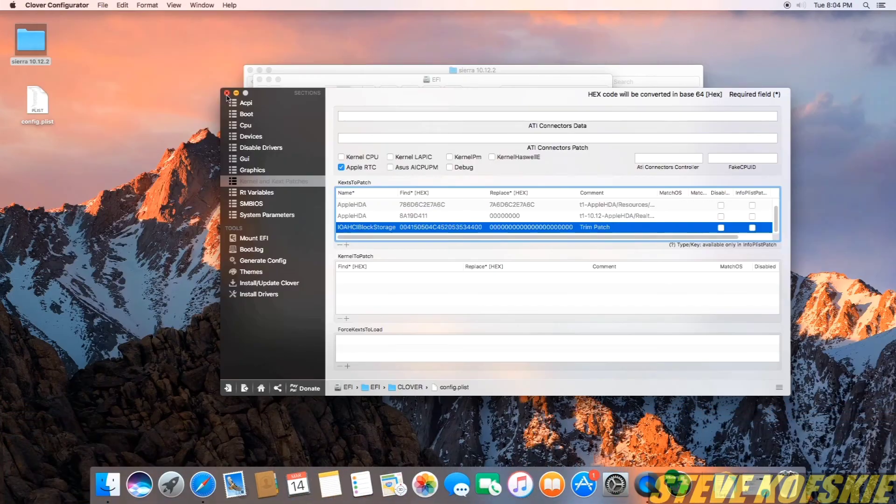
left_click(227, 94)
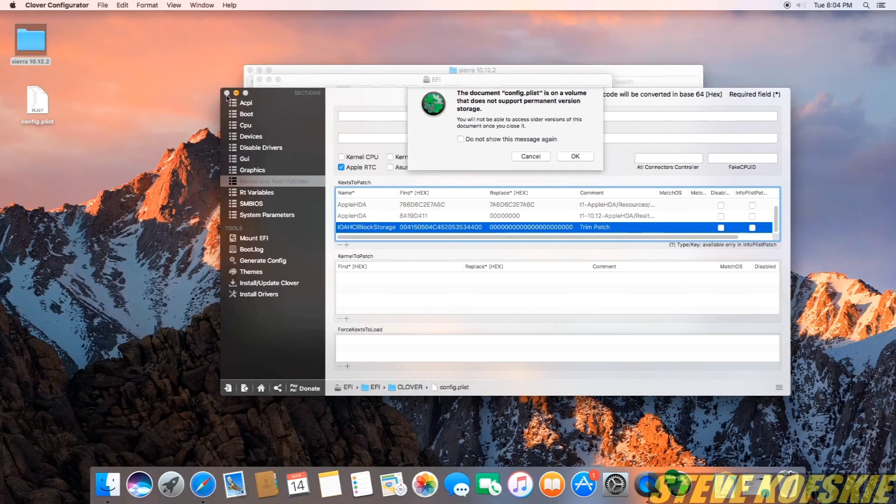
left_click(577, 157)
left_click(259, 80)
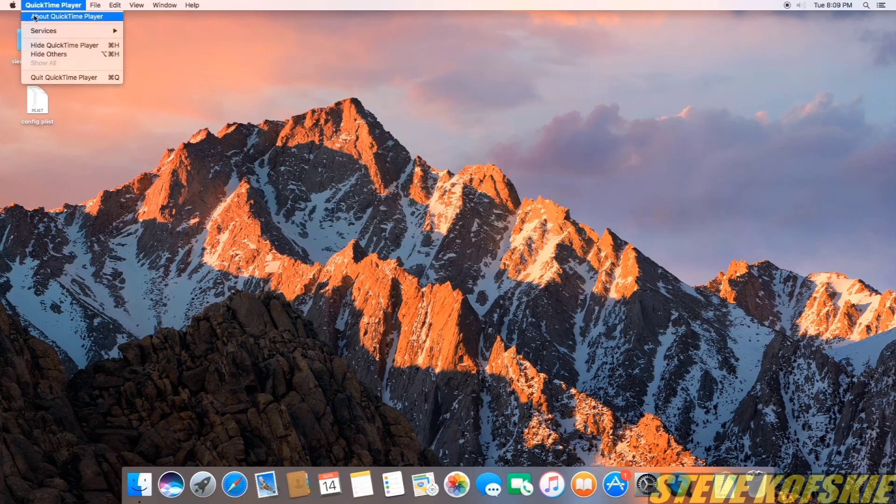
- Open the System Report's SATA section and confirm SanDisk SDSSDA240G shows TRIM Support: Yes
mouse_move(13, 5)
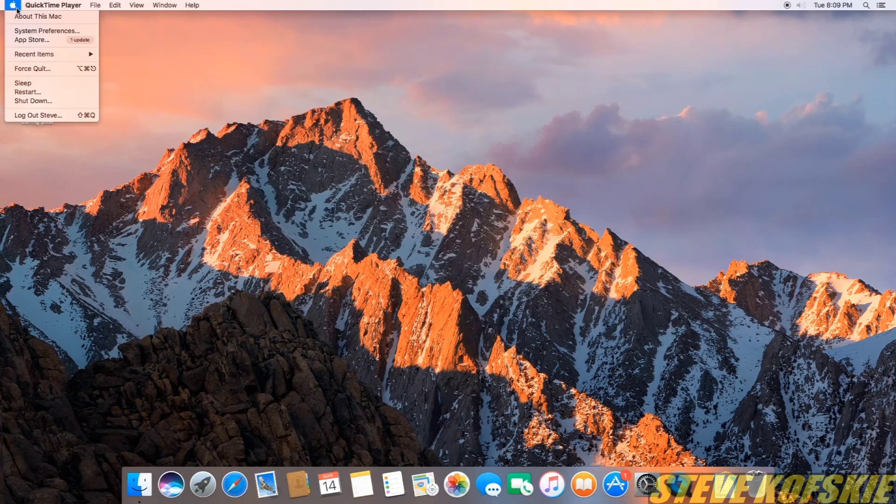
left_click(41, 19)
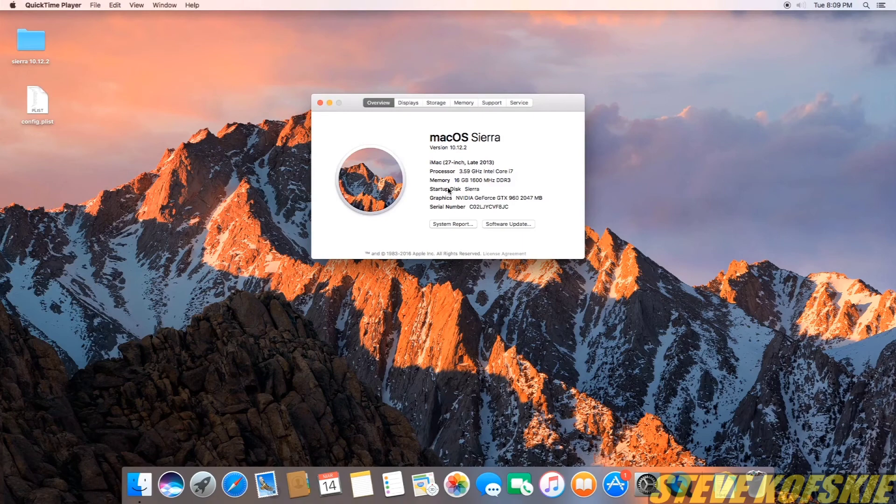
left_click(463, 225)
left_click(299, 228)
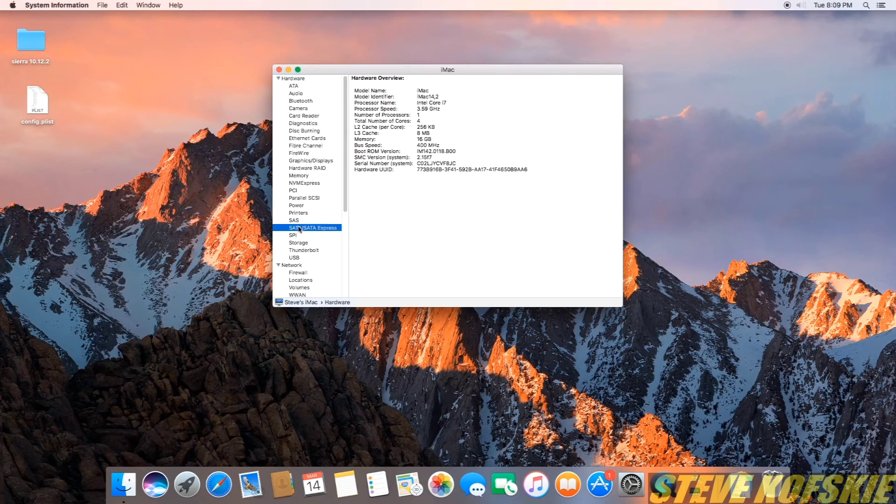
left_click(390, 126)
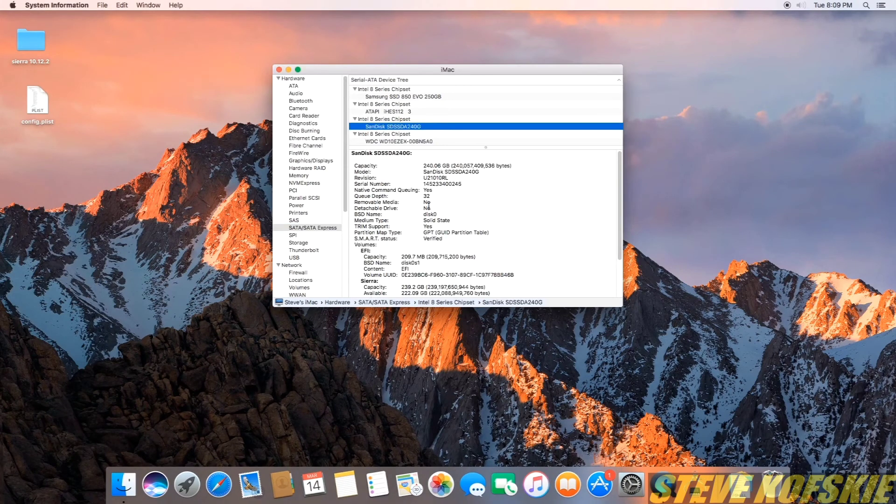
left_click(431, 226)
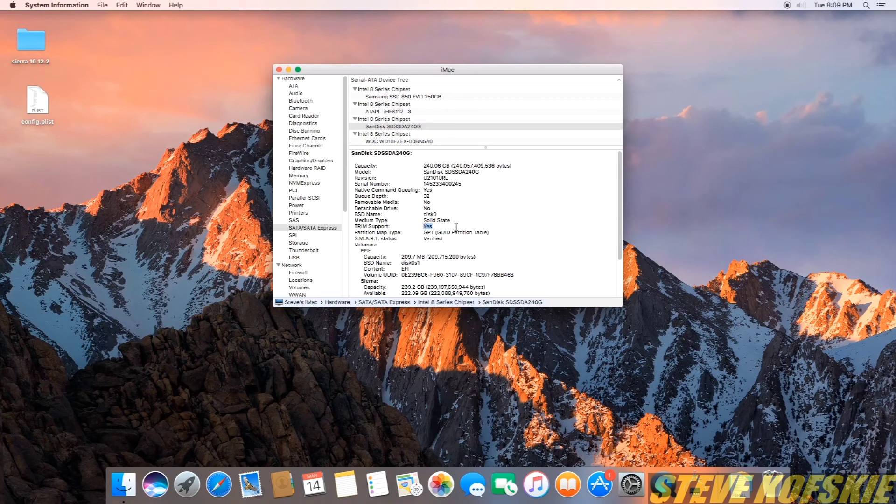